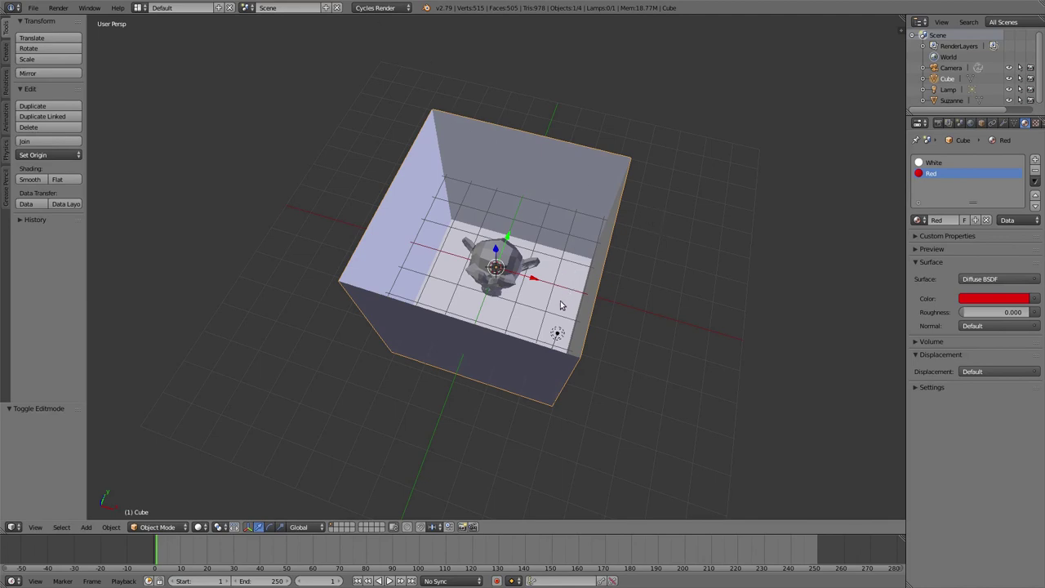
# Enable Backface Culling in the sidebar's Shading panel and orbit to reveal Suzanne and the lamp inside.
pyautogui.moveTo(556, 327); pyautogui.dragTo(528, 317, button='middle')
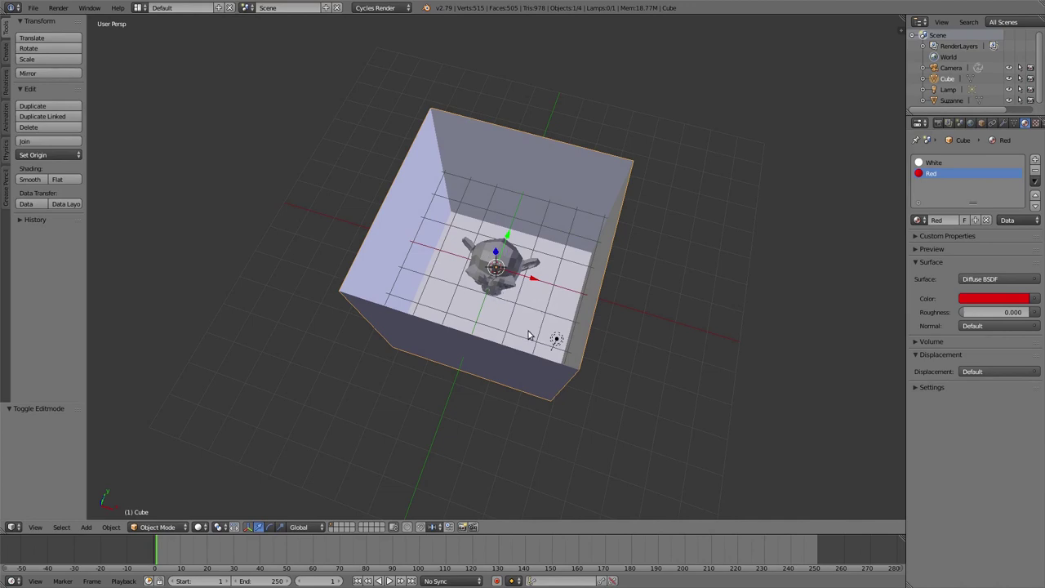
pyautogui.moveTo(528, 335); pyautogui.dragTo(542, 277, button='middle')
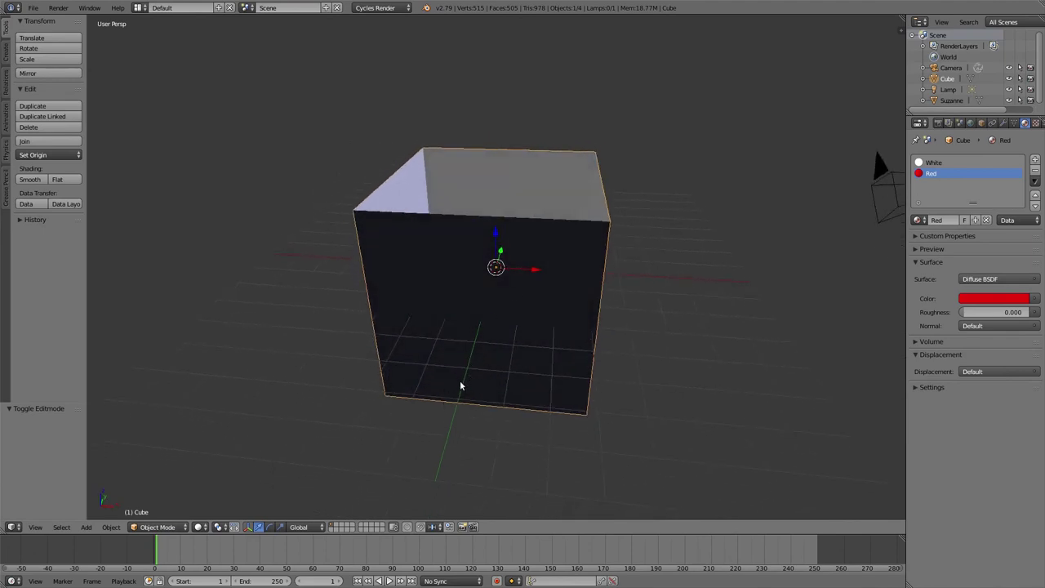
pyautogui.moveTo(531, 211); pyautogui.dragTo(502, 305, button='middle')
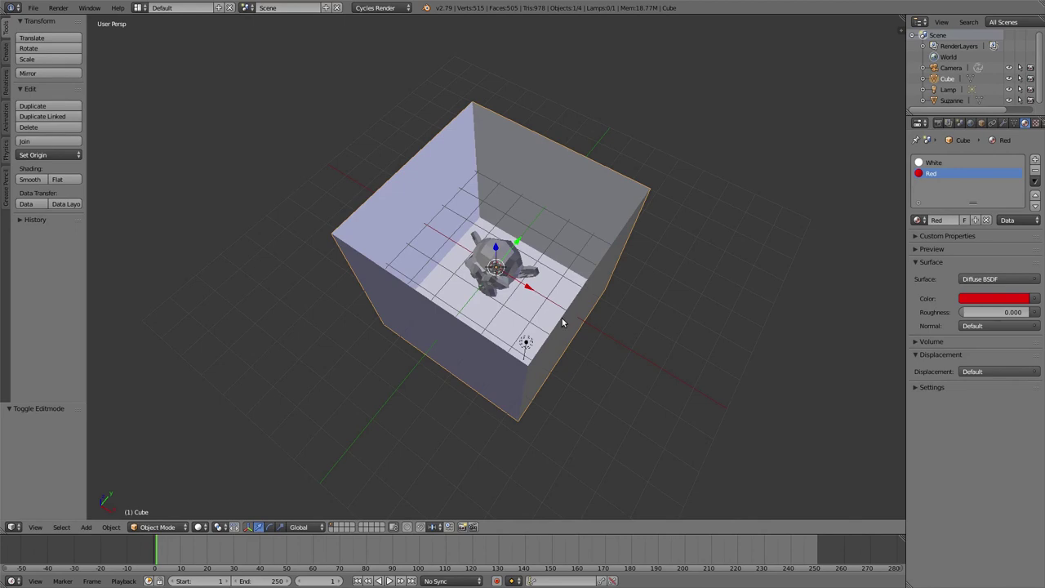
pyautogui.moveTo(562, 324); pyautogui.dragTo(583, 282, button='middle')
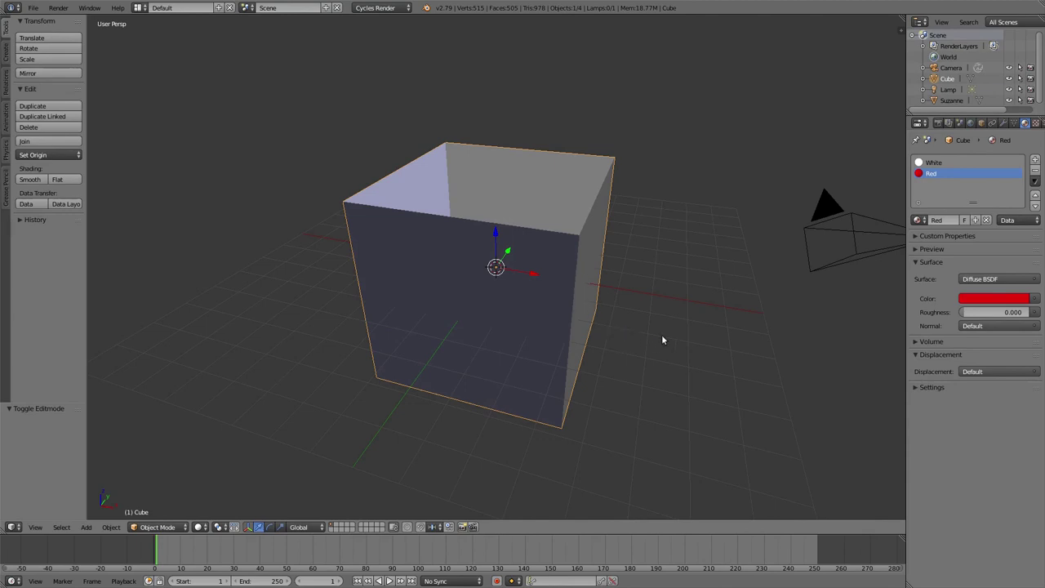
pyautogui.press('n')
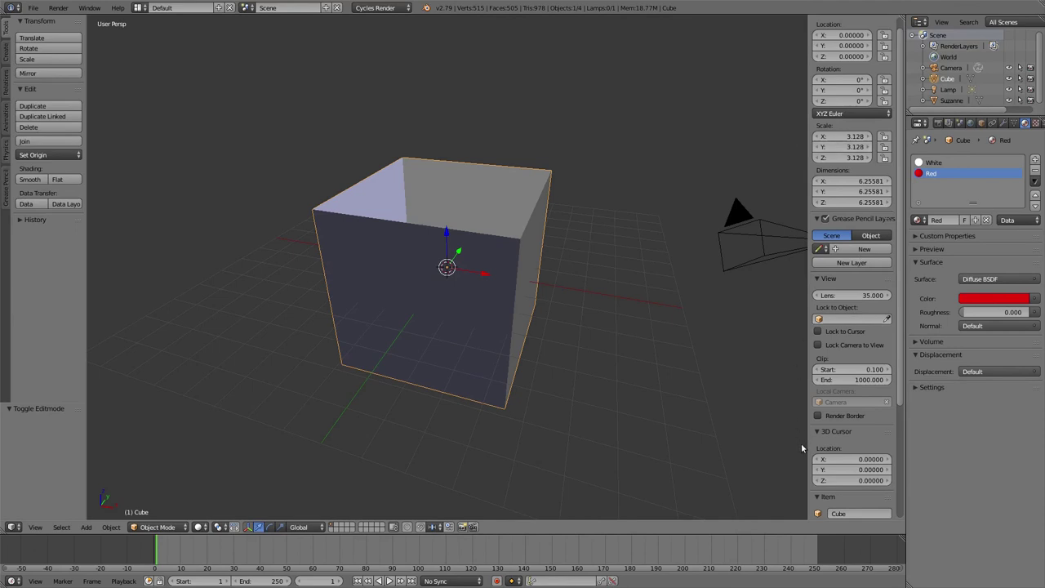
pyautogui.scroll(-5, 878, 417)
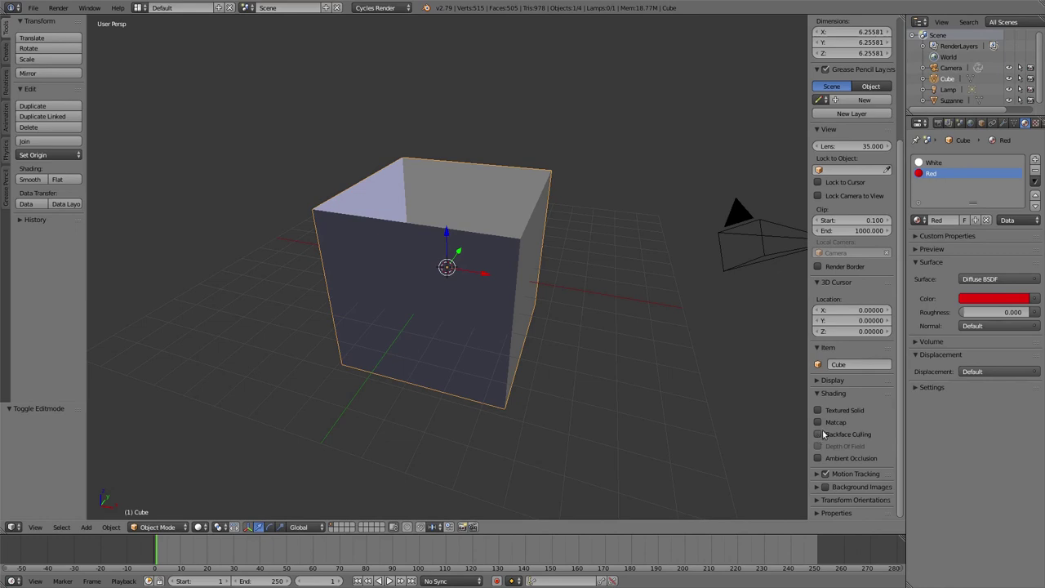
pyautogui.click(817, 434)
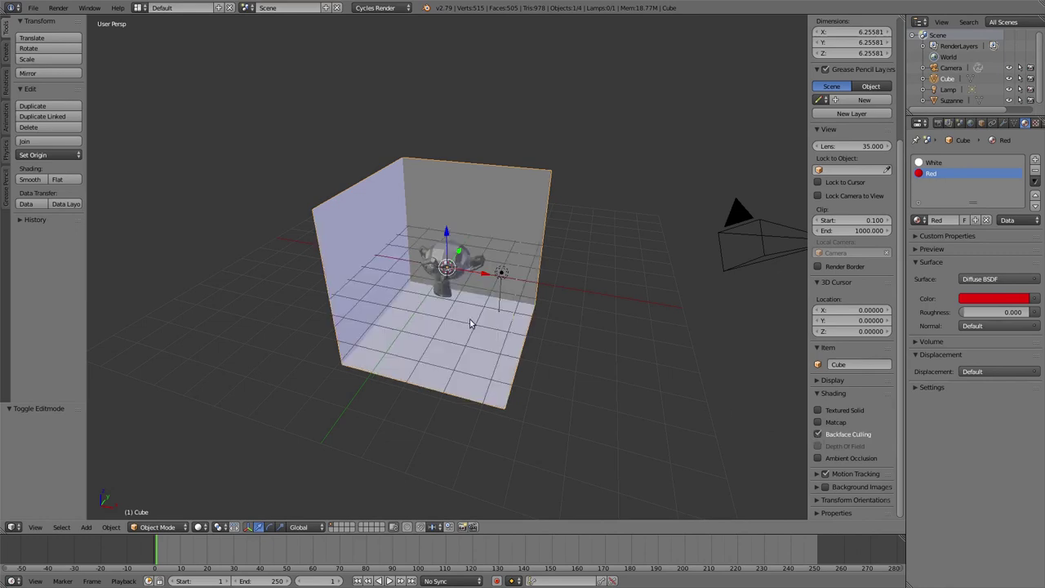
pyautogui.moveTo(474, 322); pyautogui.dragTo(558, 320, button='middle')
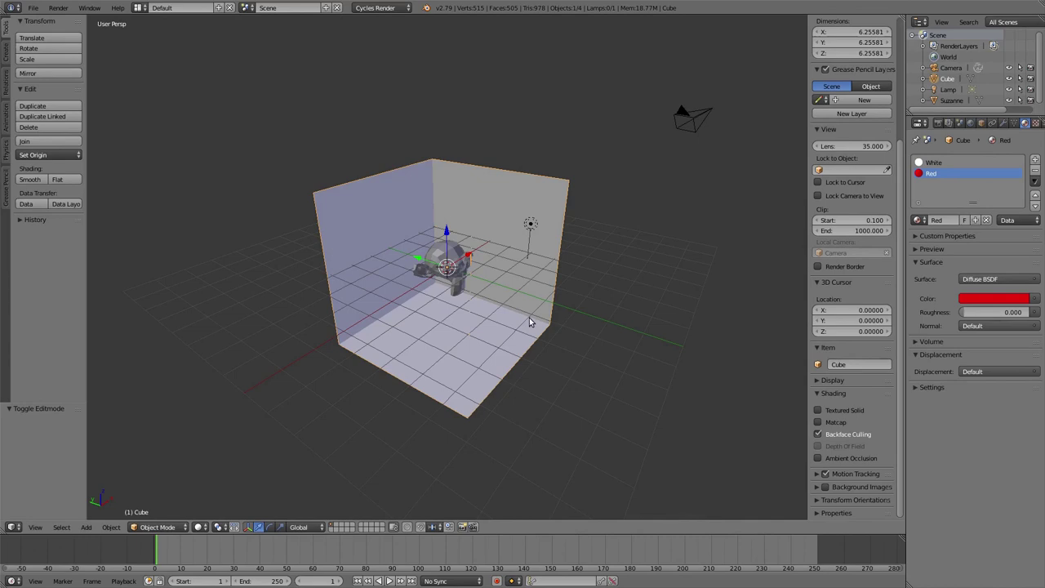
pyautogui.moveTo(441, 321); pyautogui.dragTo(553, 320, button='middle')
pyautogui.moveTo(450, 303); pyautogui.dragTo(551, 307, button='middle')
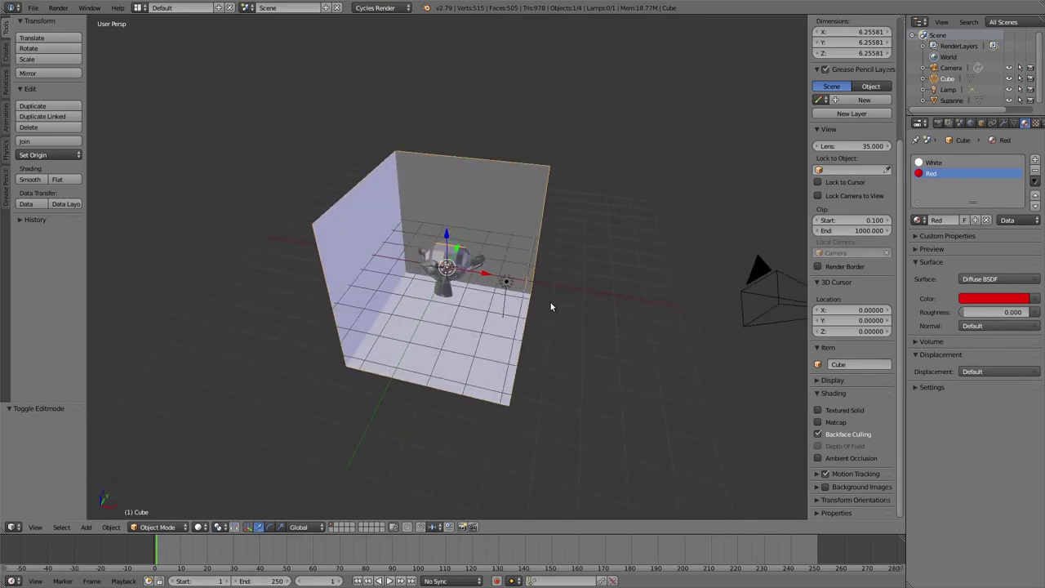
# Set viewport shading to Rendered and orbit to inspect the cube's white top and the monkey.
pyautogui.click(205, 528)
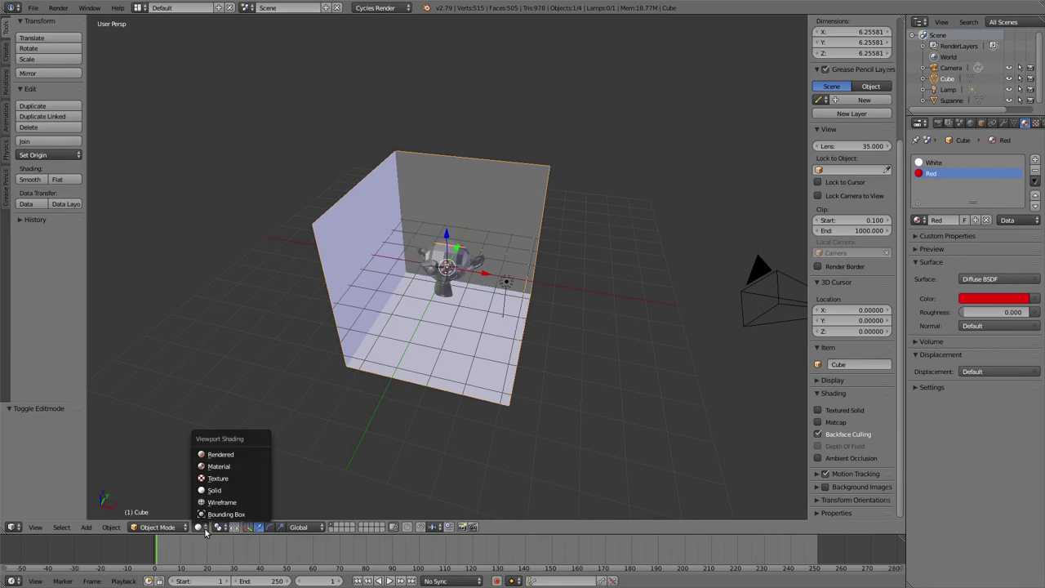
pyautogui.click(222, 456)
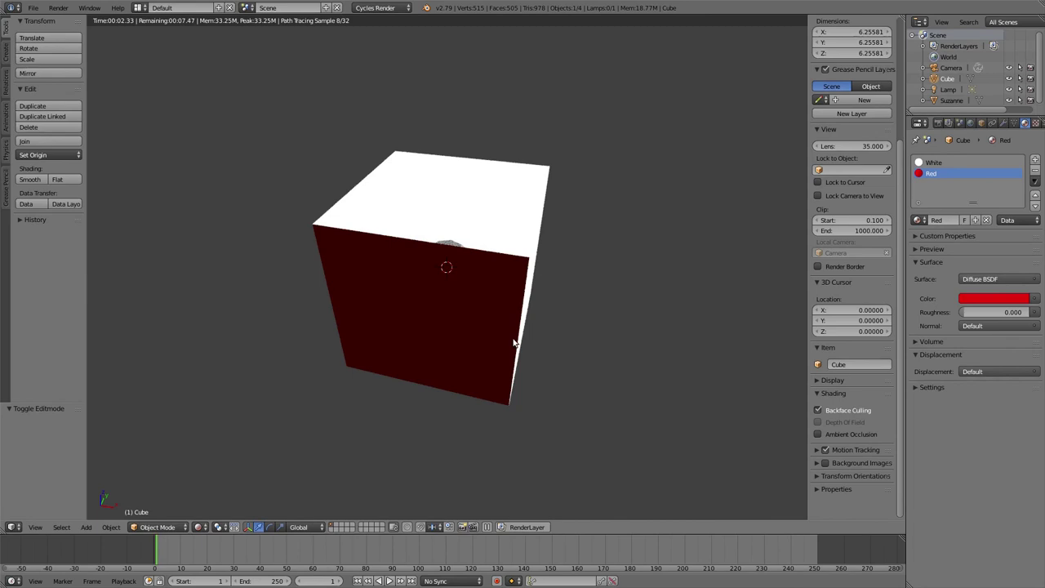
pyautogui.moveTo(514, 343); pyautogui.dragTo(592, 328, button='middle')
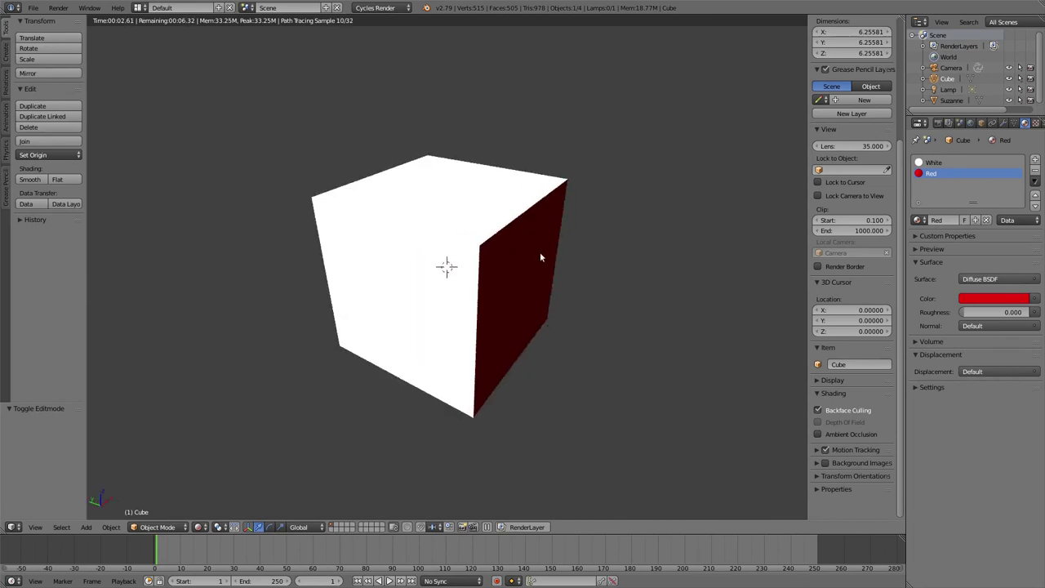
pyautogui.moveTo(541, 285); pyautogui.dragTo(560, 275, button='middle')
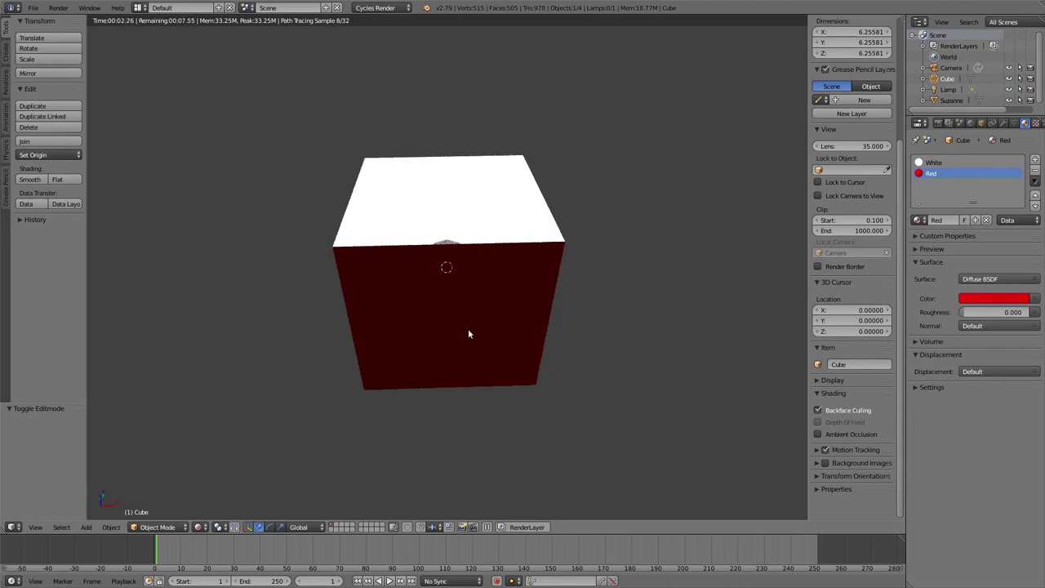
pyautogui.moveTo(468, 327); pyautogui.dragTo(464, 285, button='middle')
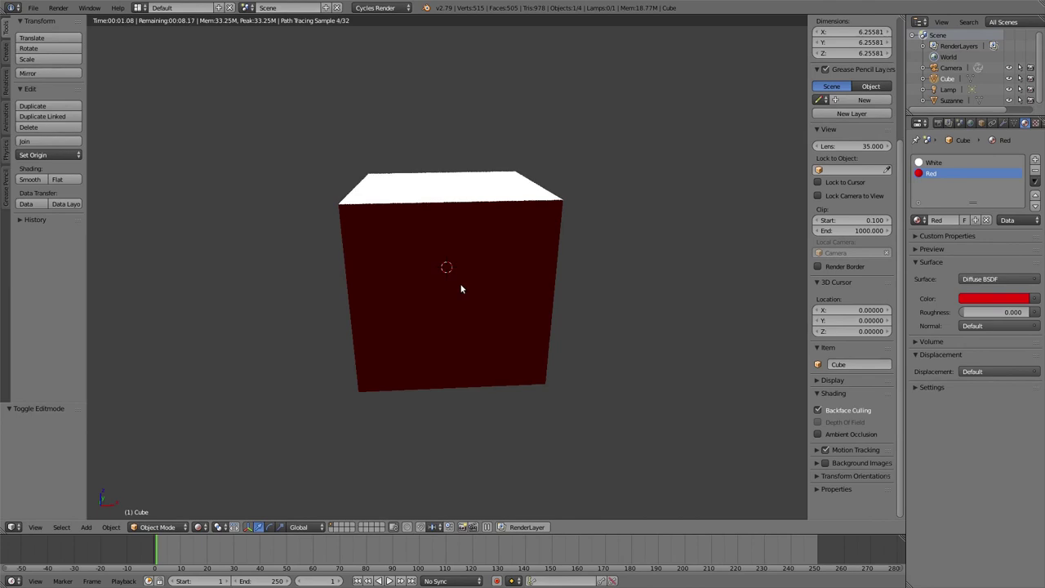
pyautogui.moveTo(482, 286); pyautogui.dragTo(471, 324, button='middle')
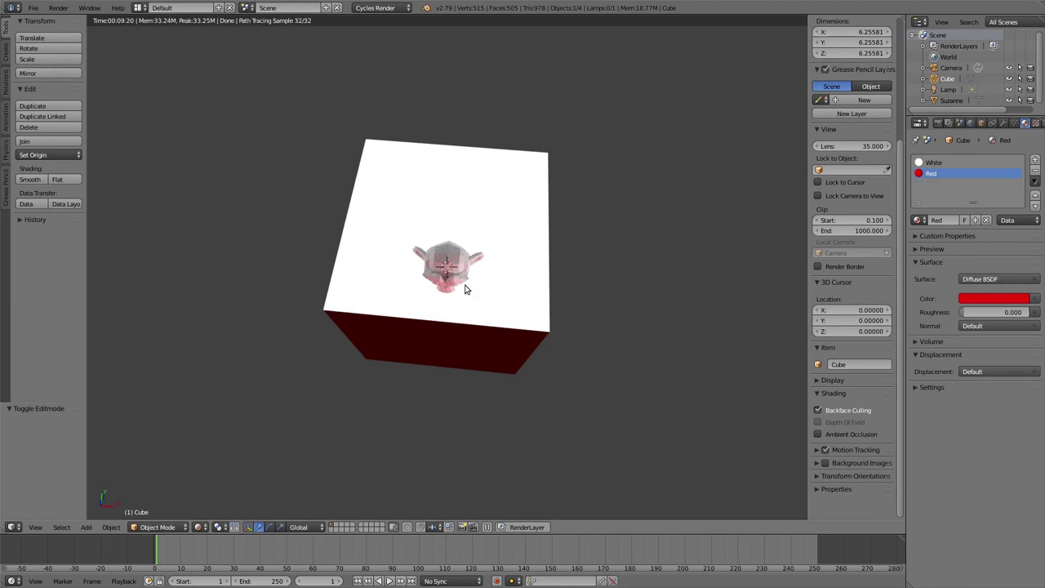
pyautogui.moveTo(467, 286); pyautogui.dragTo(506, 278, button='middle')
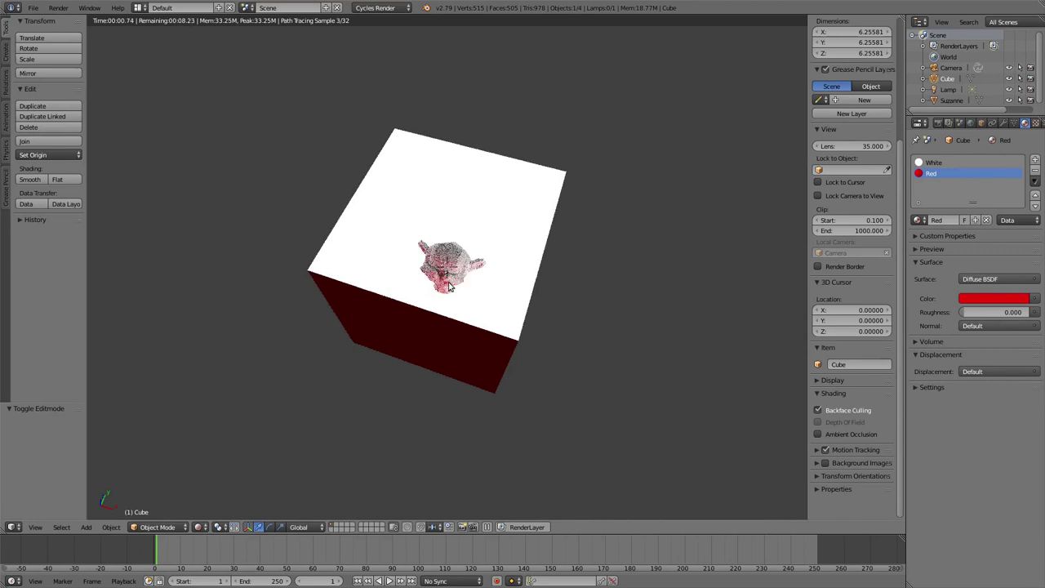
# Zoom in, orbit to a frontal view, and split the viewport into two side-by-side 3D views.
pyautogui.scroll(3, 447, 261)
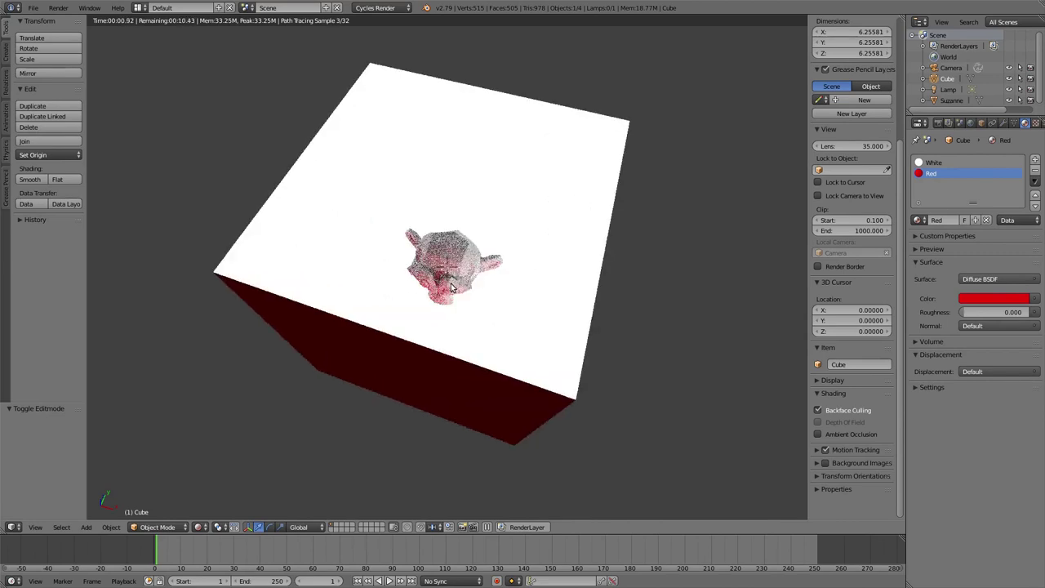
pyautogui.scroll(4, 446, 309)
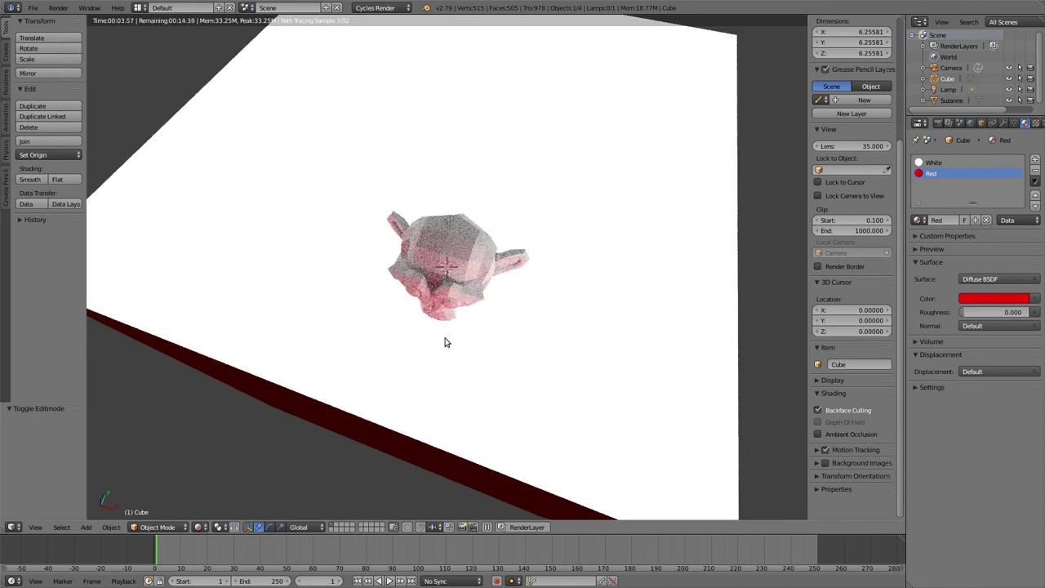
pyautogui.moveTo(445, 343); pyautogui.dragTo(476, 311, button='middle')
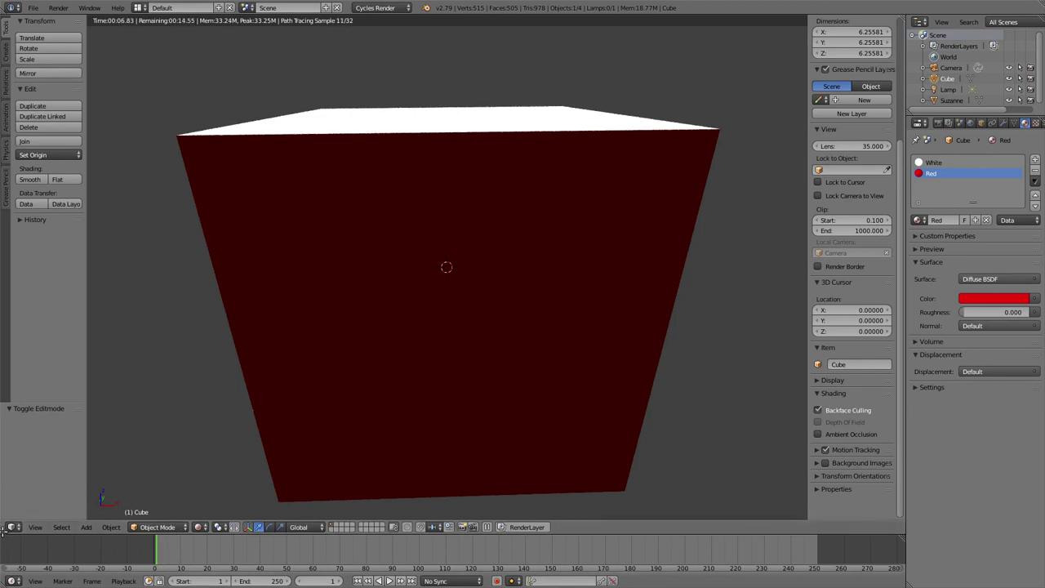
pyautogui.moveTo(2, 529); pyautogui.dragTo(482, 532)
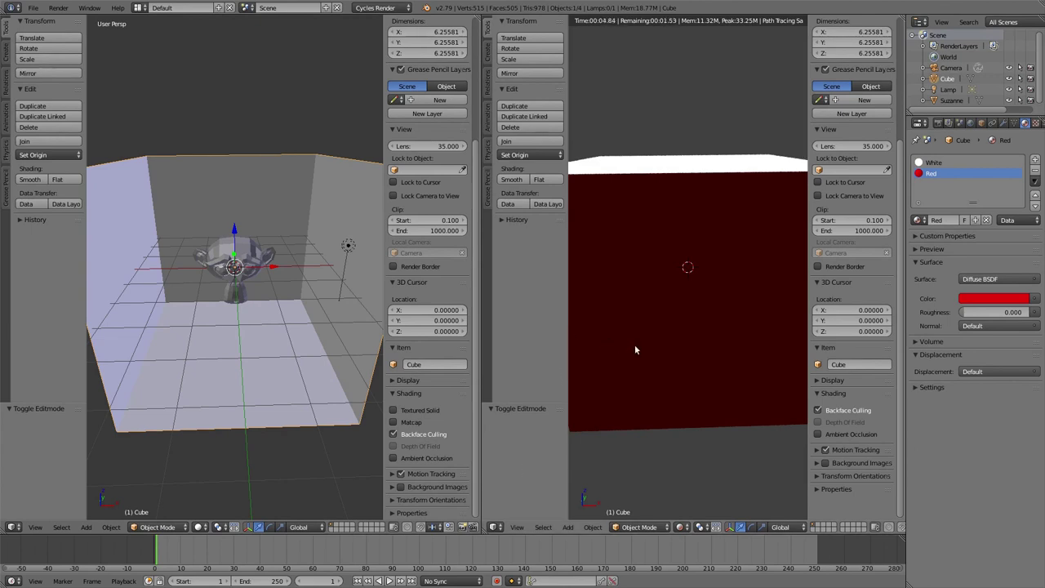
# Hide the sidebar and toolbar in the rendered view, then bring up the left view's Editor Type list.
pyautogui.press('n')
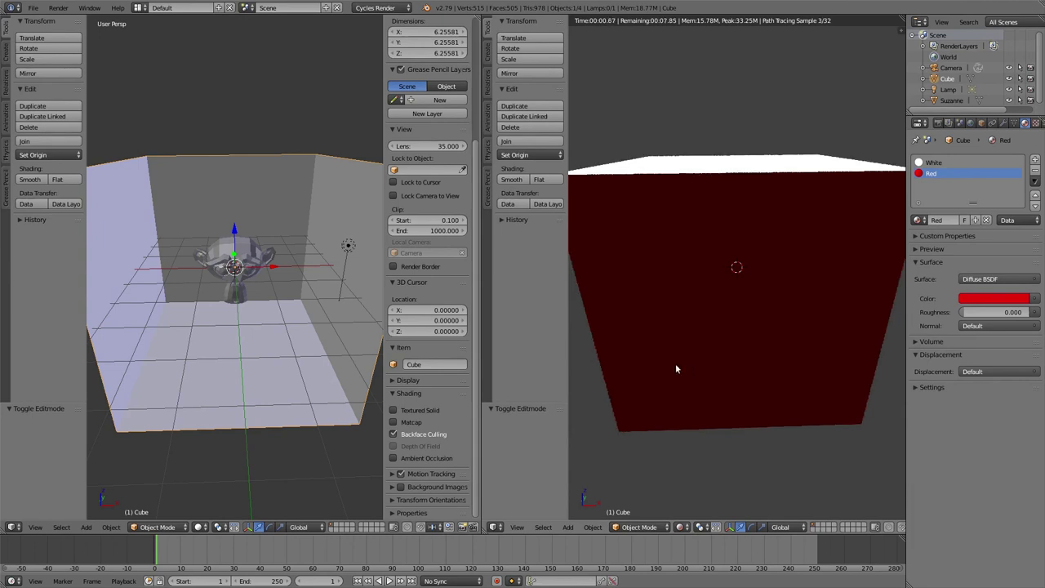
pyautogui.press('t')
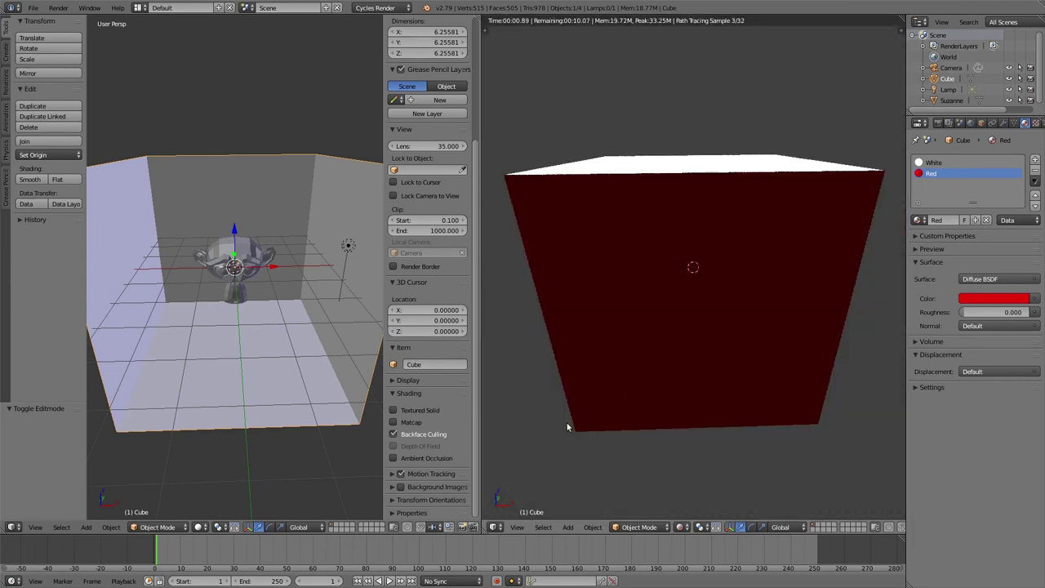
pyautogui.click(18, 529)
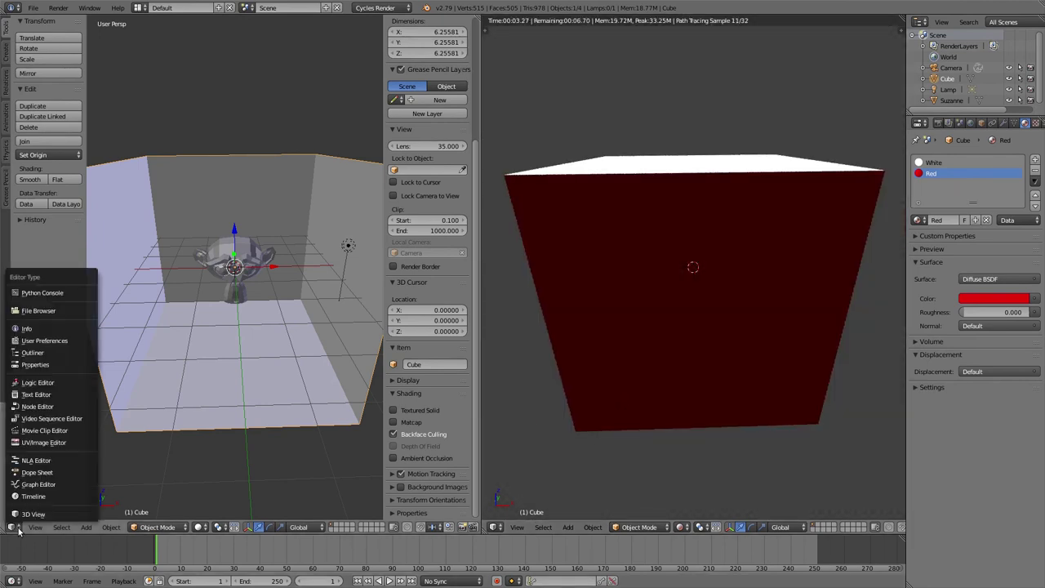
# Turn the left view into a Node Editor showing the Red material, zoom in, and list Shader nodes.
pyautogui.click(39, 407)
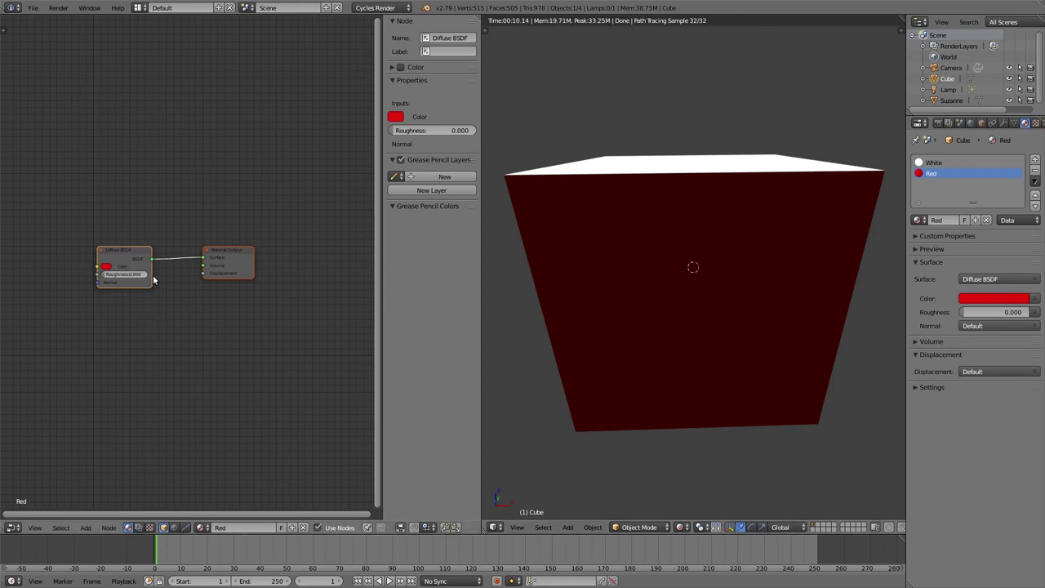
pyautogui.scroll(2, 152, 280)
pyautogui.scroll(2, 153, 280)
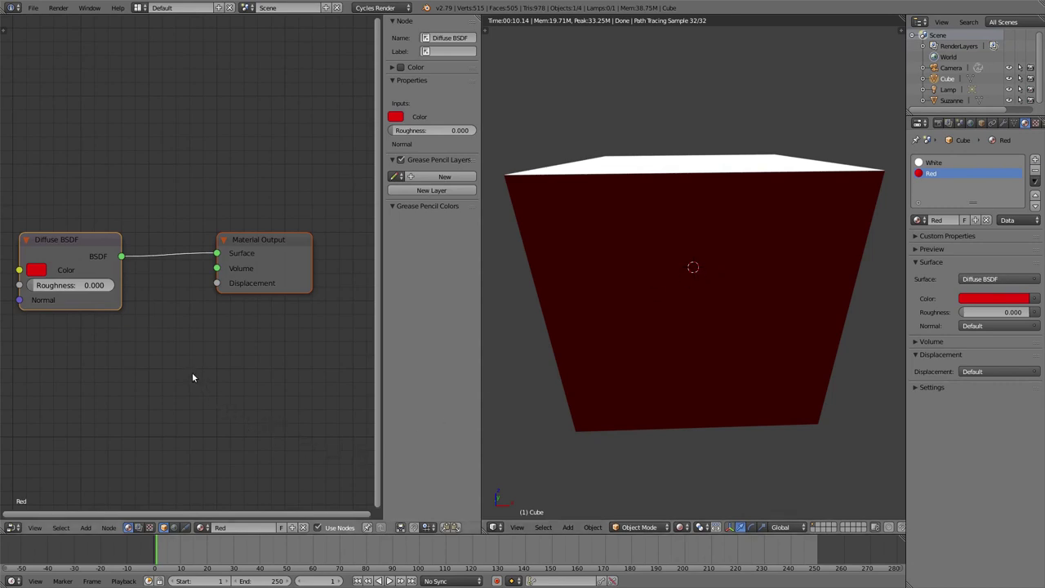
pyautogui.hotkey('shift', 'a')
pyautogui.moveTo(186, 413)
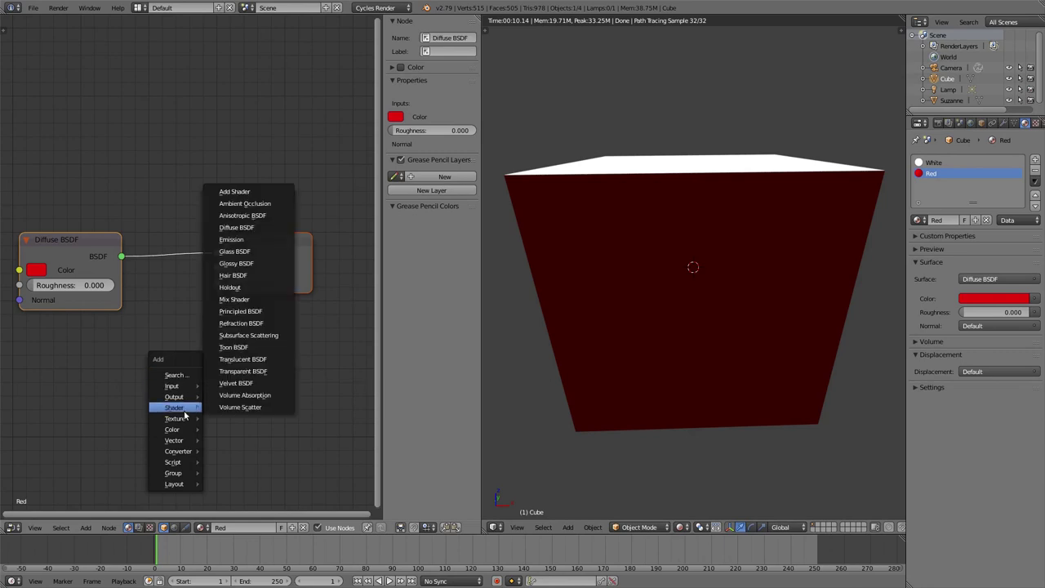
# Add a Transparent BSDF node below Diffuse BSDF and move Material Output aside.
pyautogui.click(242, 372)
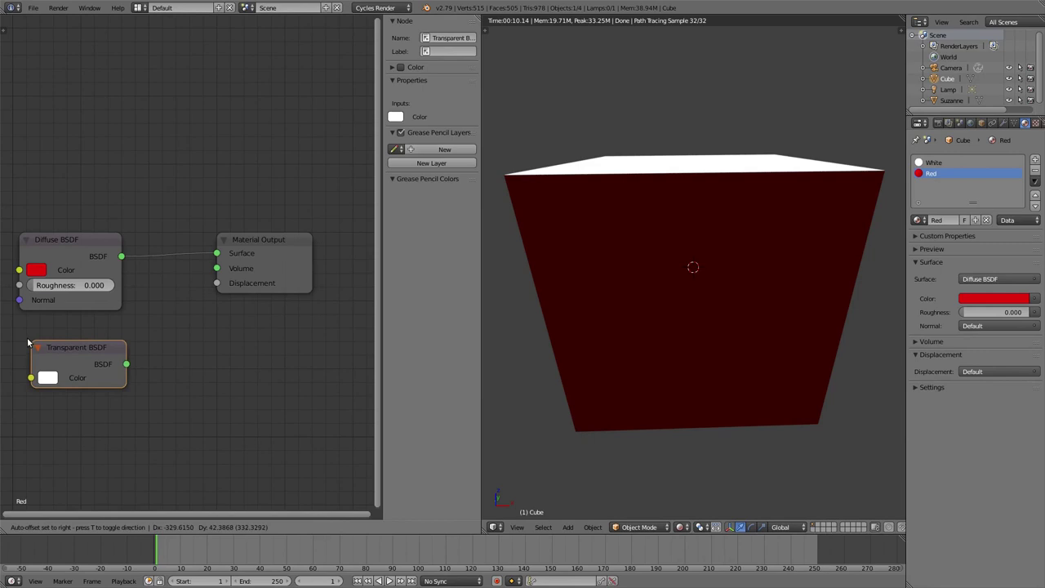
pyautogui.click(21, 341)
pyautogui.moveTo(287, 237); pyautogui.dragTo(335, 301)
# Insert a Mix Shader node into the Diffuse BSDF to Material Output link.
pyautogui.hotkey('shift', 'a')
pyautogui.moveTo(263, 319)
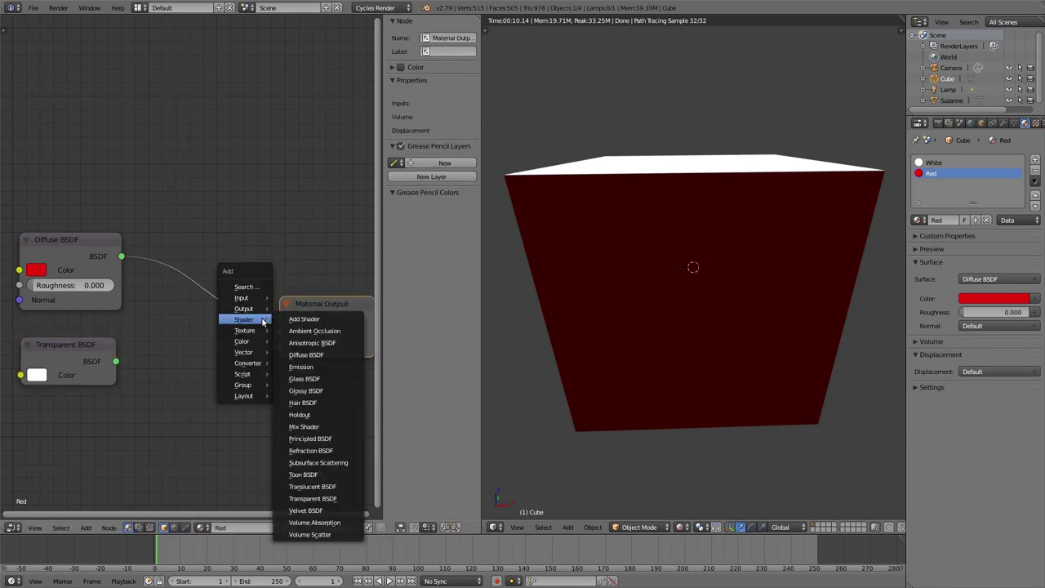
pyautogui.click(303, 426)
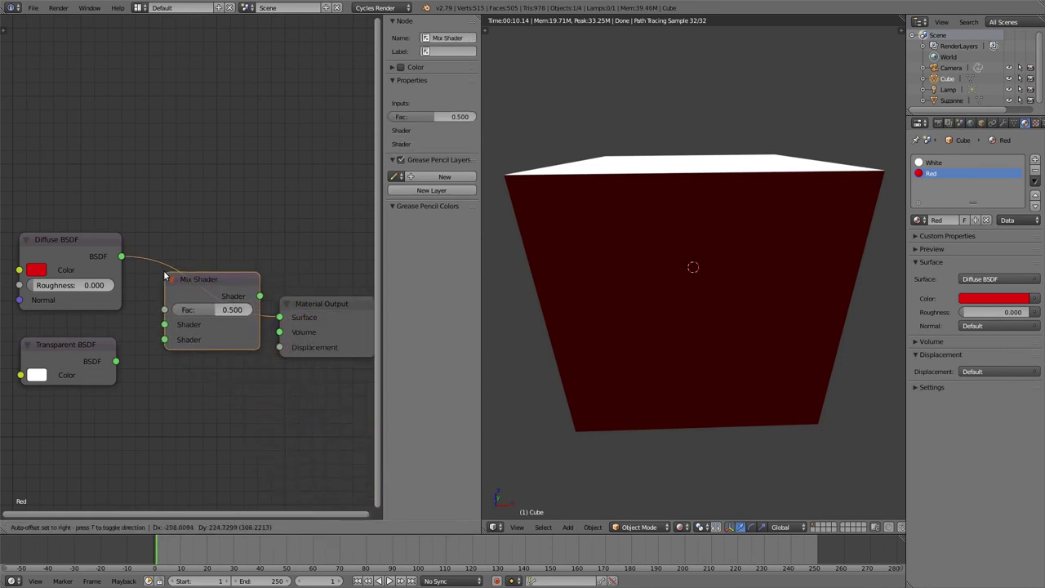
pyautogui.click(165, 263)
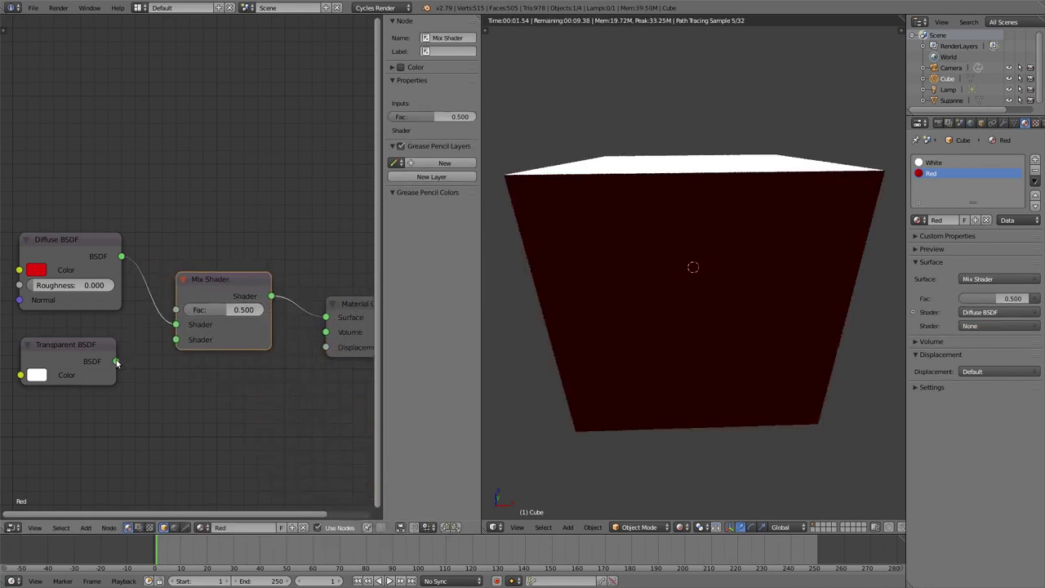
# Connect Transparent BSDF to the Mix Shader's second Shader input and set Fac to 1.000.
pyautogui.moveTo(116, 361); pyautogui.dragTo(182, 343)
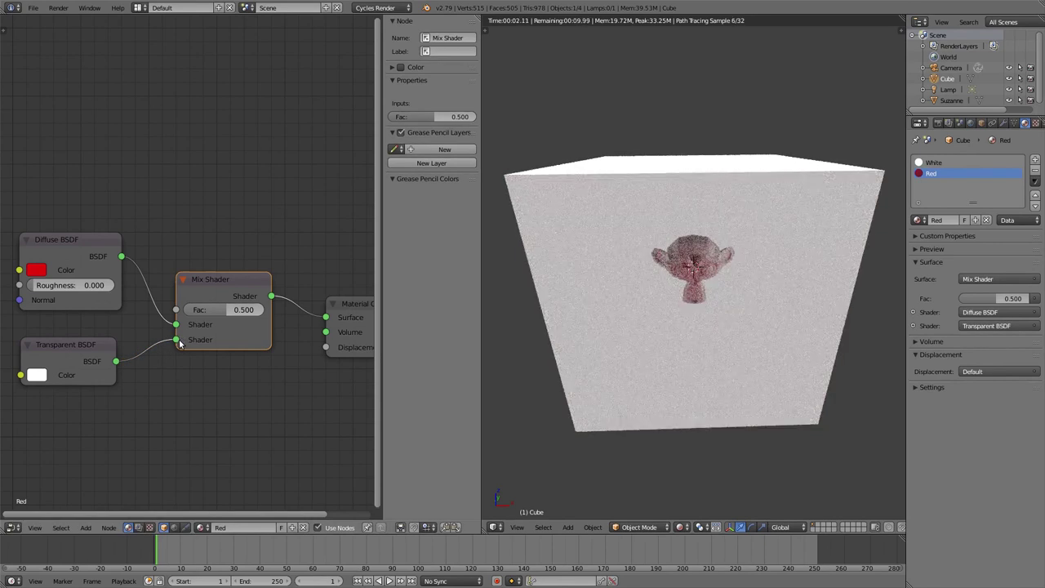
pyautogui.moveTo(221, 309); pyautogui.dragTo(191, 312)
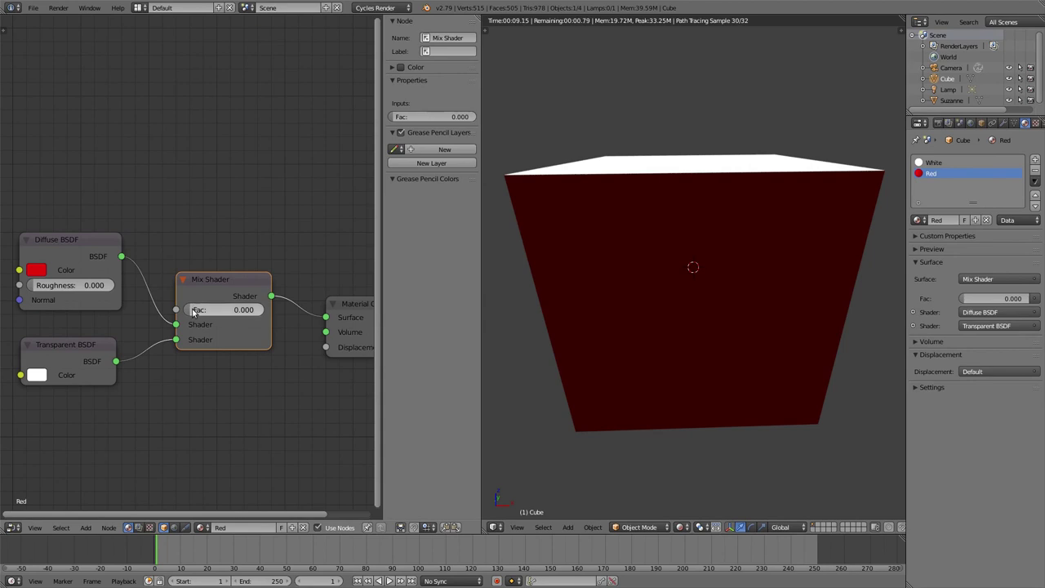
pyautogui.moveTo(200, 310); pyautogui.dragTo(262, 310)
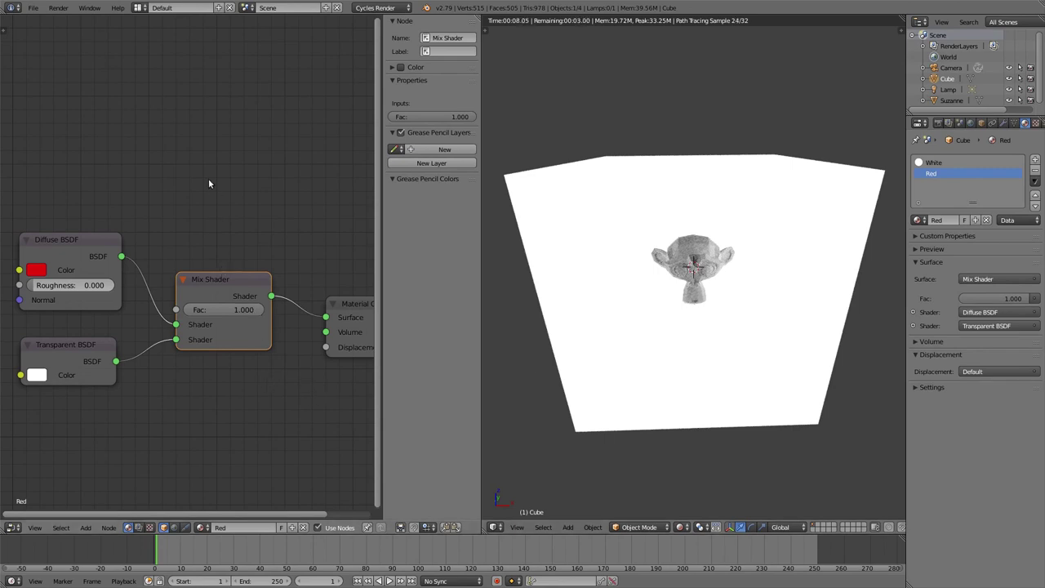
# Add a Geometry node above Diffuse BSDF and wire its Backfacing output into the Mix Shader Fac.
pyautogui.hotkey('shift', 'a')
pyautogui.moveTo(133, 109)
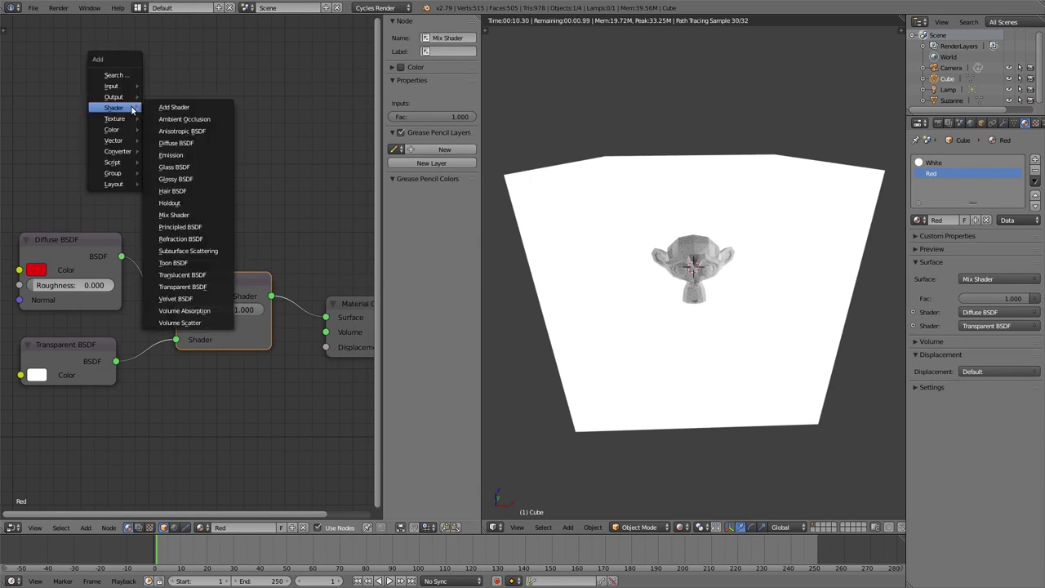
pyautogui.moveTo(129, 88)
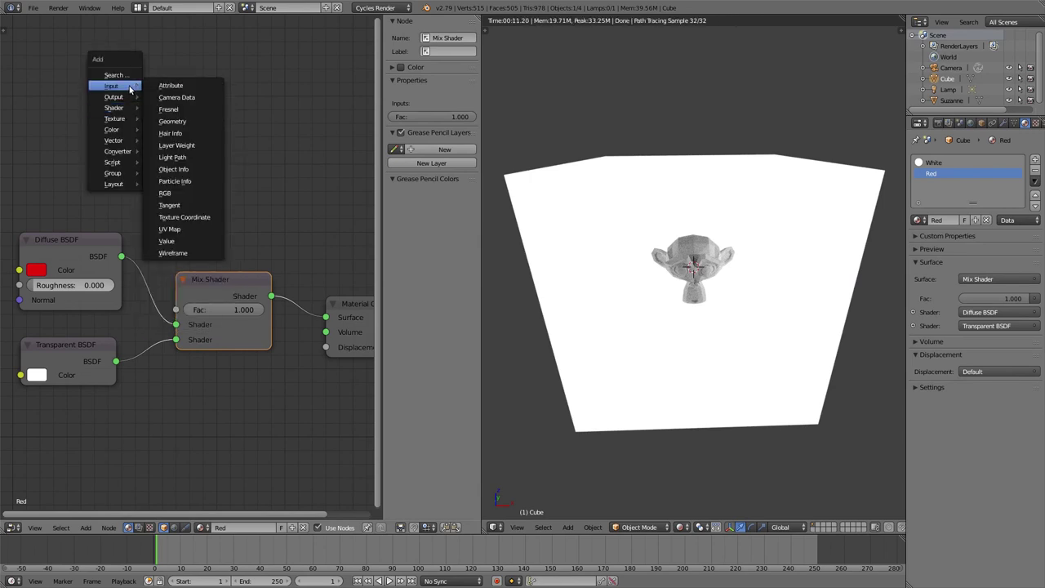
pyautogui.click(184, 122)
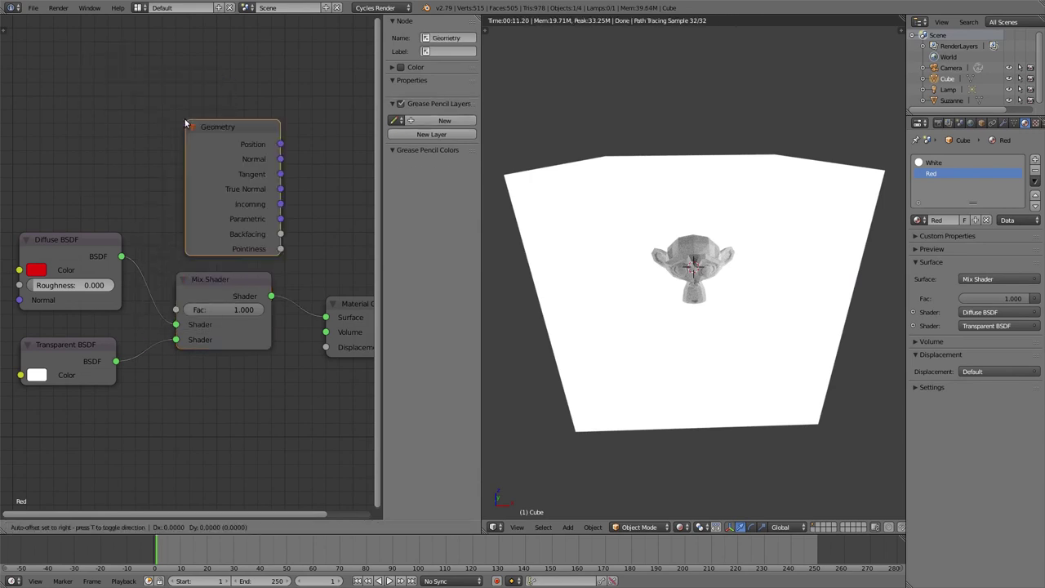
pyautogui.click(35, 72)
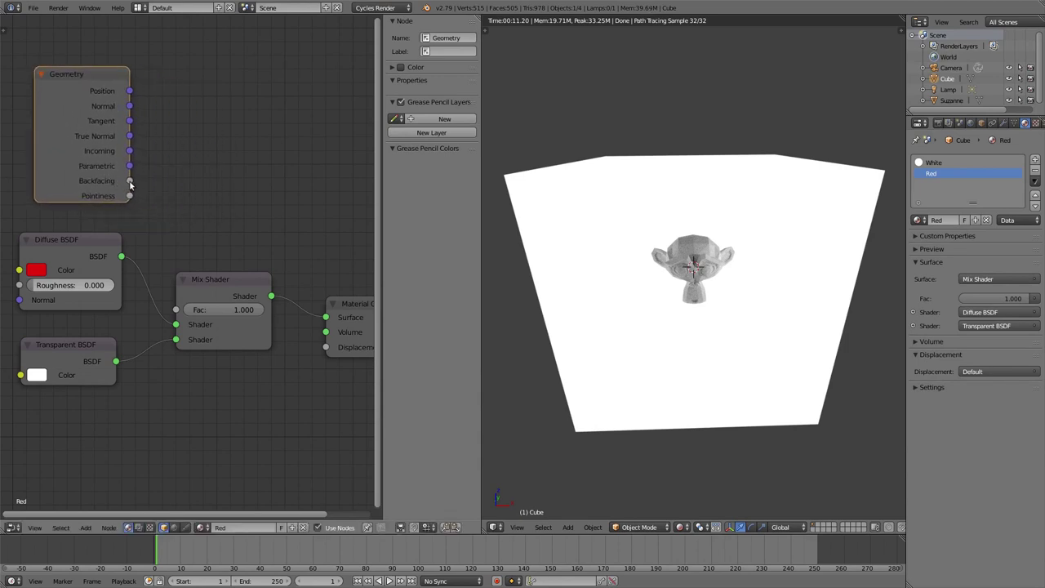
pyautogui.moveTo(129, 181); pyautogui.dragTo(178, 312)
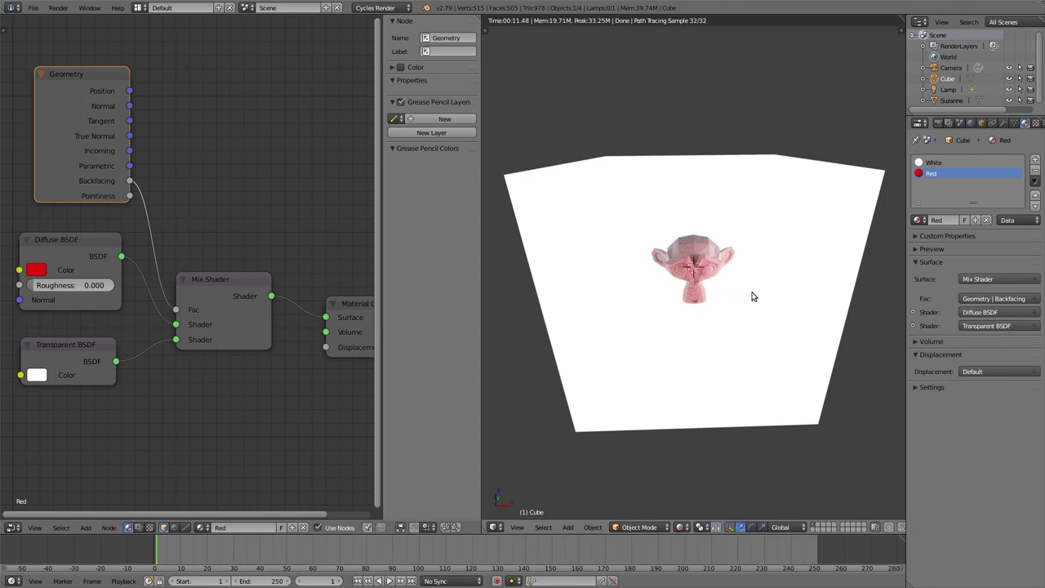
# Orbit around the transparent cube to see its side and top, then check the header's mode and shading menus.
pyautogui.moveTo(766, 276); pyautogui.dragTo(625, 296, button='middle')
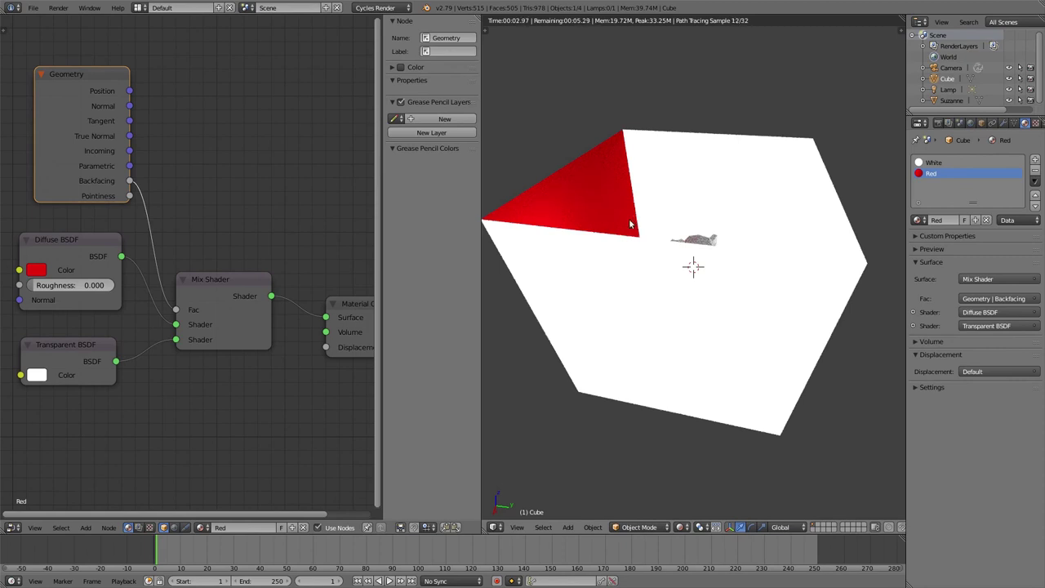
pyautogui.moveTo(646, 262); pyautogui.dragTo(784, 233, button='middle')
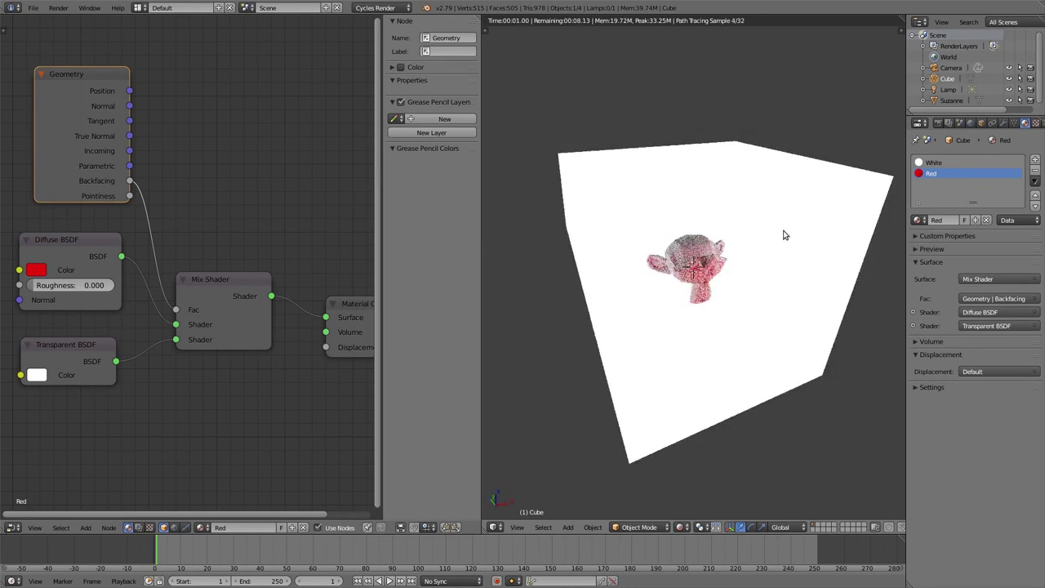
pyautogui.click(593, 528)
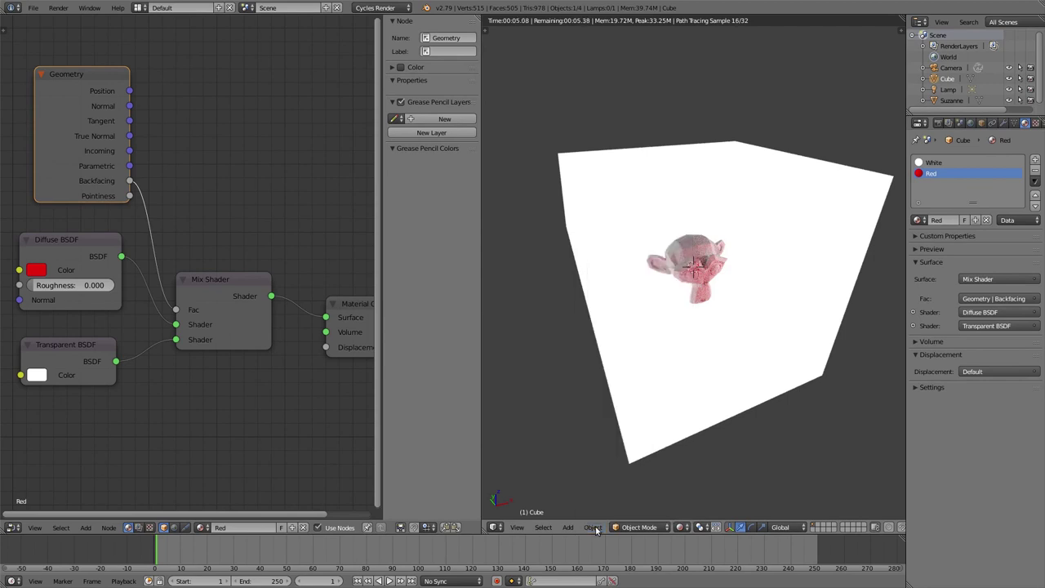
pyautogui.click(632, 528)
pyautogui.click(681, 527)
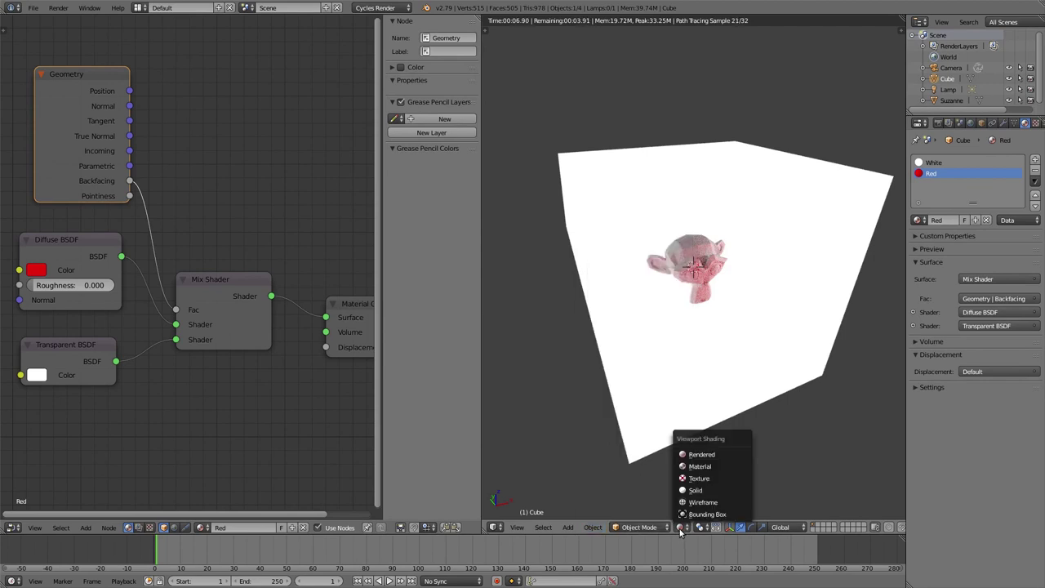
# Switch to solid shading, put the cube in Edit Mode, and display its face normals.
pyautogui.click(695, 490)
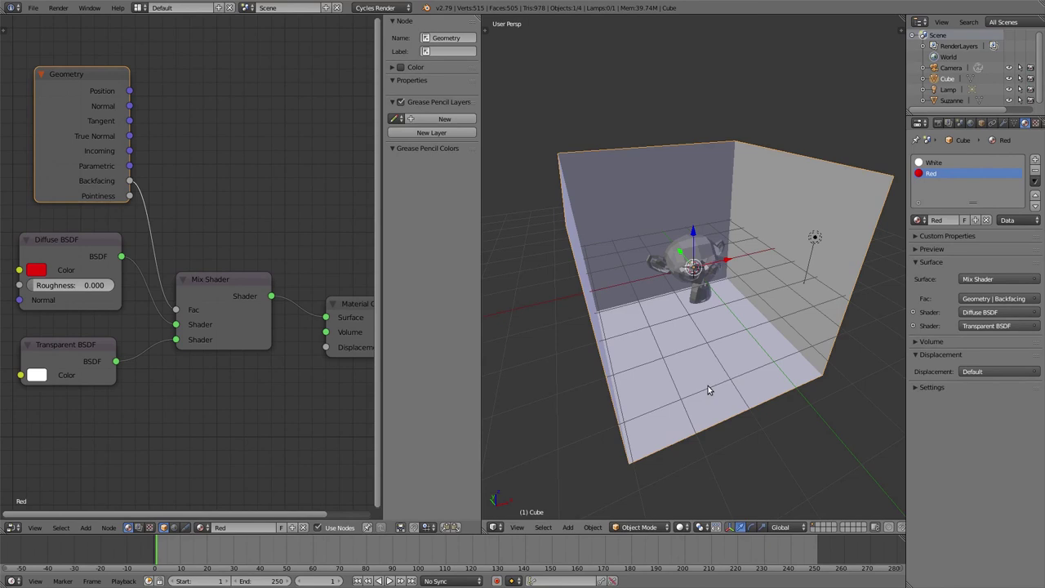
pyautogui.press('n')
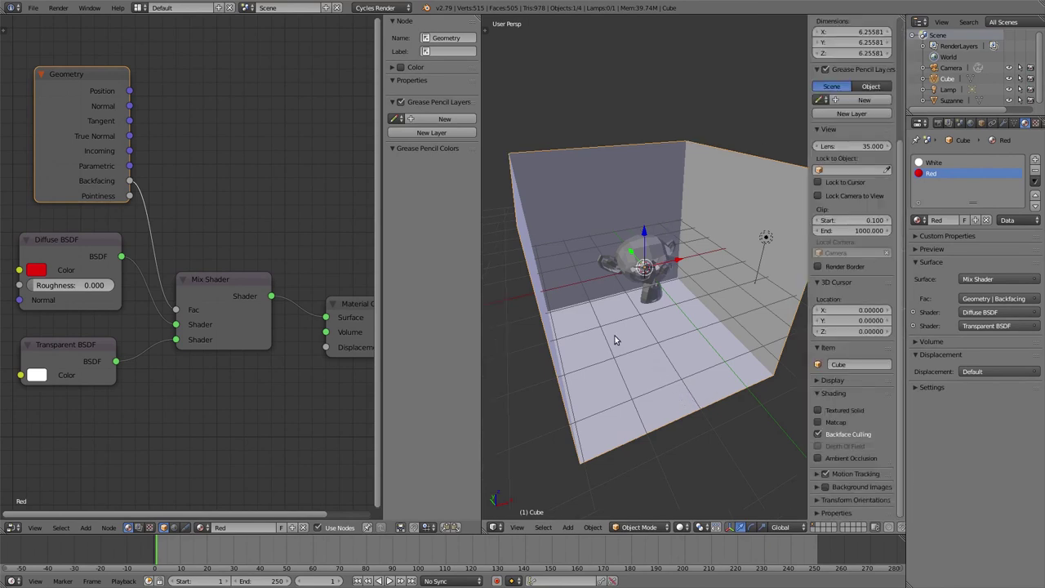
pyautogui.press('Tab')
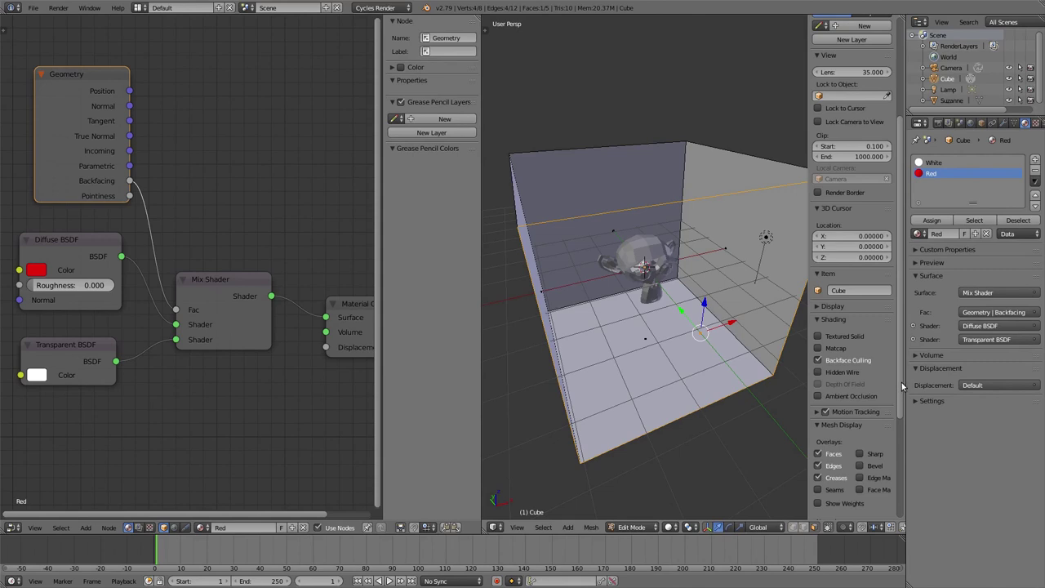
pyautogui.scroll(-4, 894, 413)
pyautogui.click(839, 426)
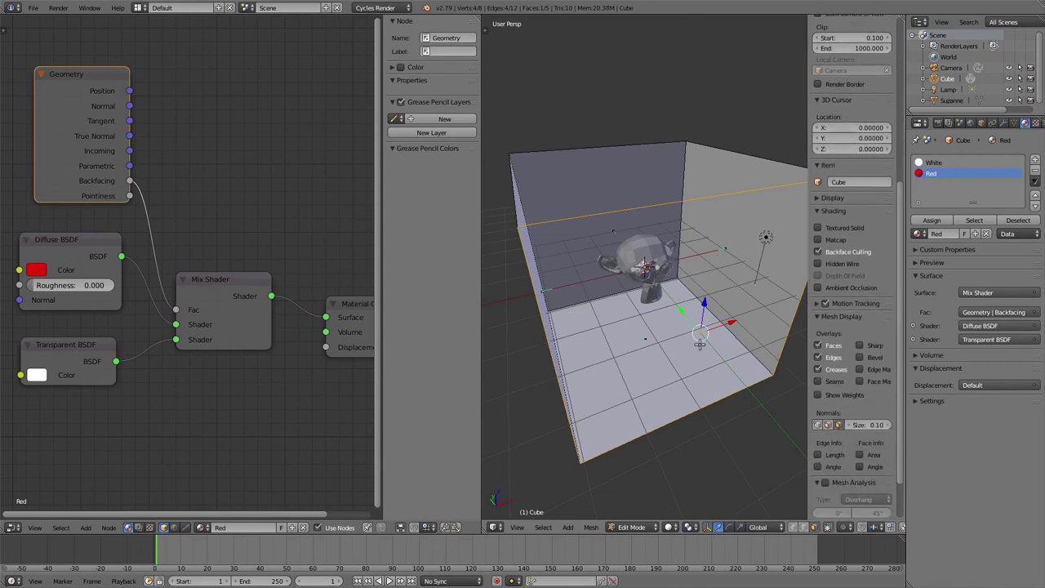
# Orbit to face the cube and return it to Object Mode.
pyautogui.moveTo(699, 341)
pyautogui.mouseDown(button='middle')
pyautogui.moveTo(575, 318)
pyautogui.moveTo(695, 336)
pyautogui.mouseUp(button='middle')
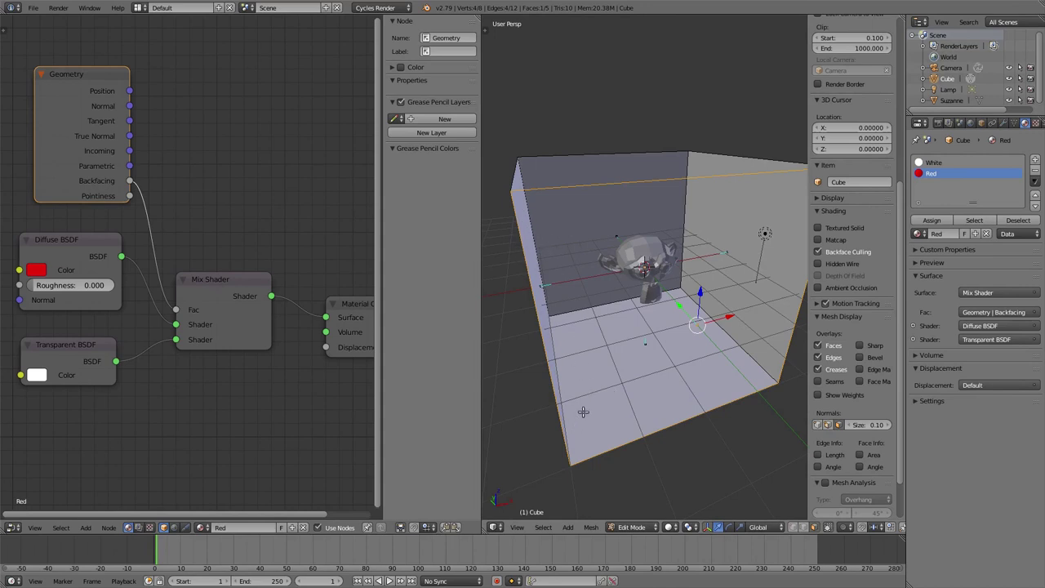
pyautogui.click(654, 529)
pyautogui.click(668, 494)
# Set the viewport to Rendered preview, orbit the cube, hide the sidebar, and select the White material.
pyautogui.click(680, 528)
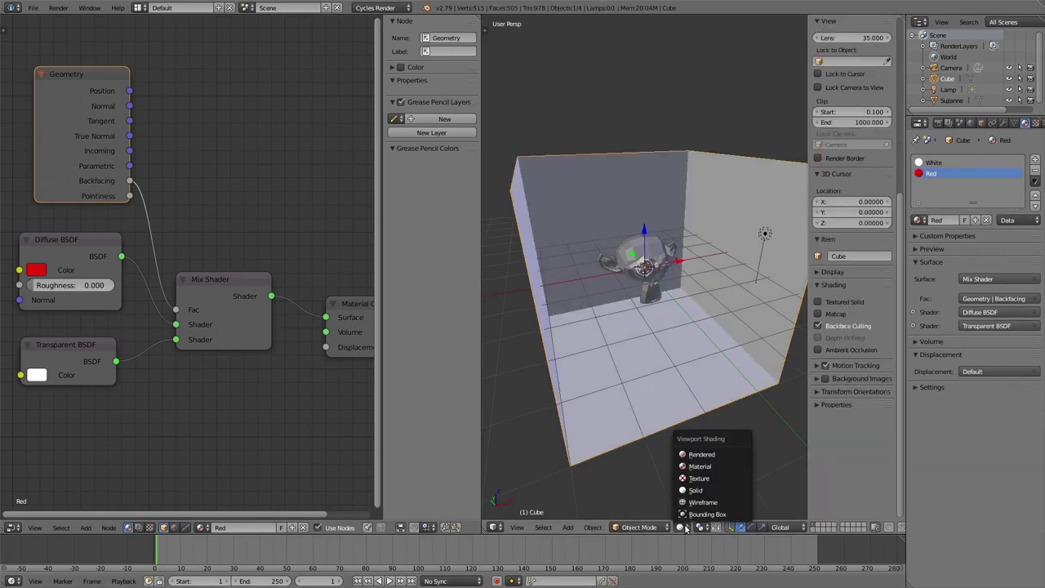
pyautogui.click(696, 490)
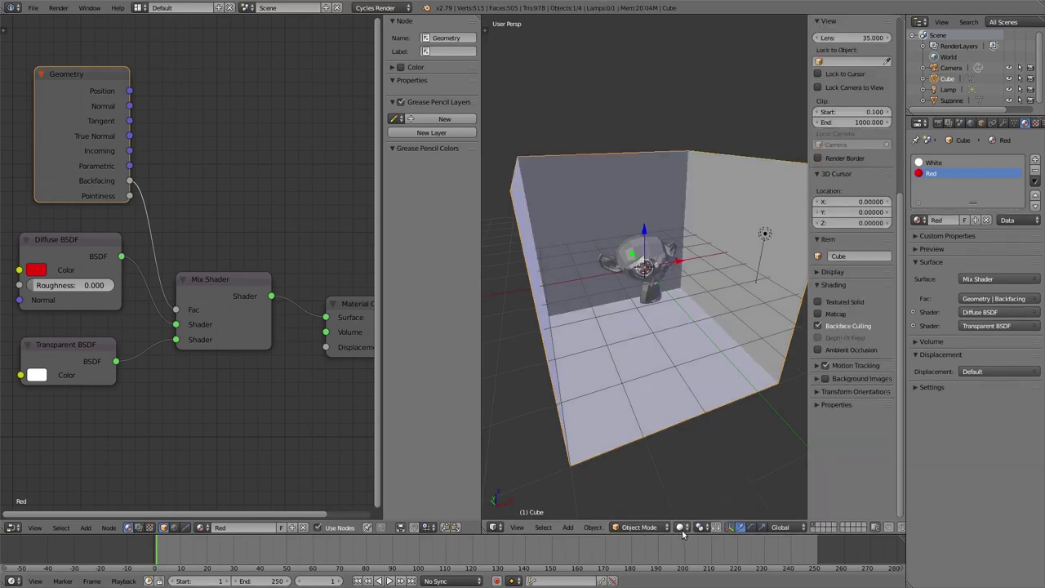
pyautogui.click(681, 527)
pyautogui.click(695, 455)
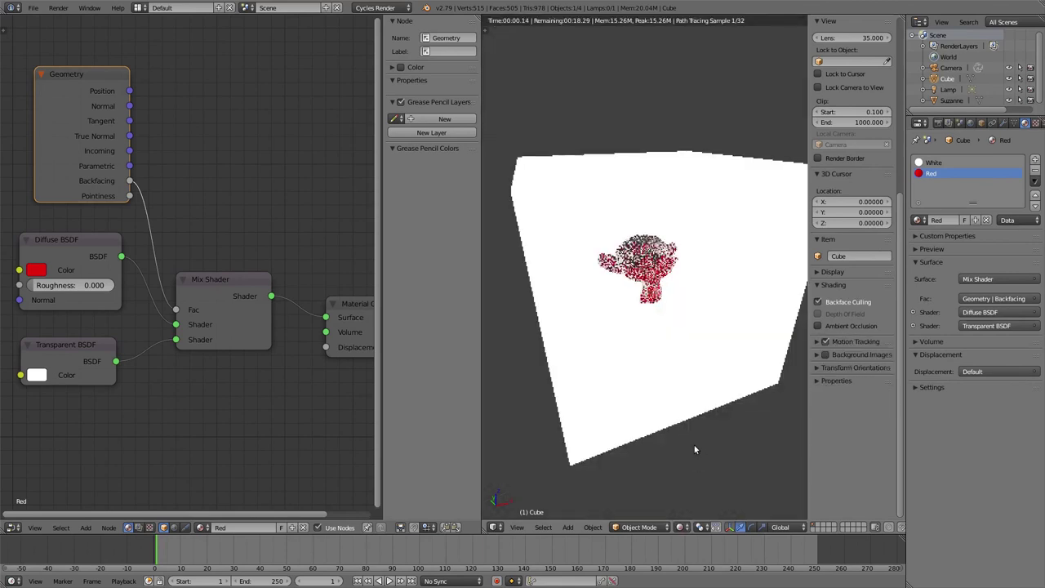
pyautogui.moveTo(691, 354); pyautogui.dragTo(606, 363, button='middle')
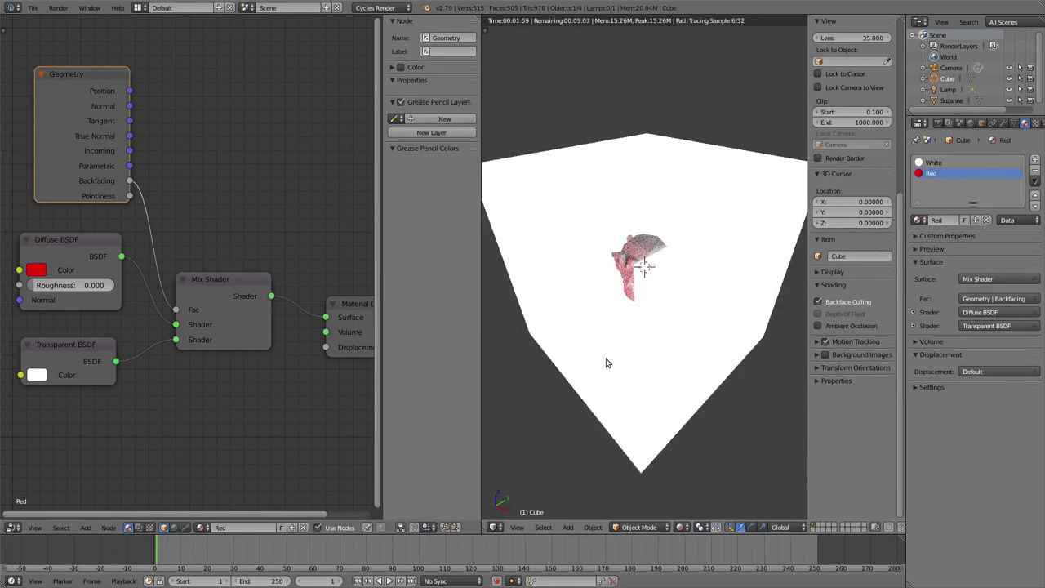
pyautogui.press('n')
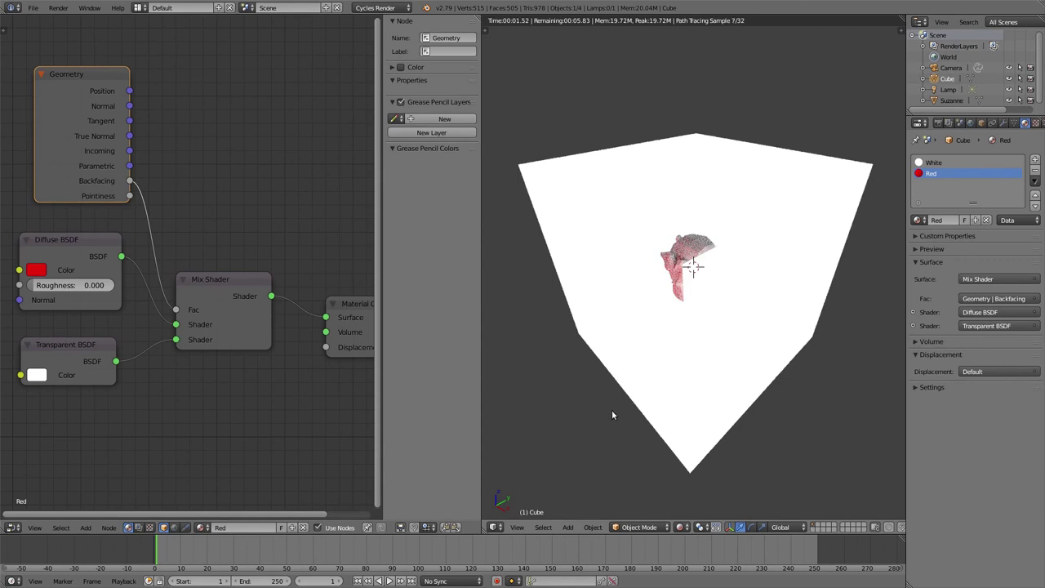
pyautogui.click(935, 164)
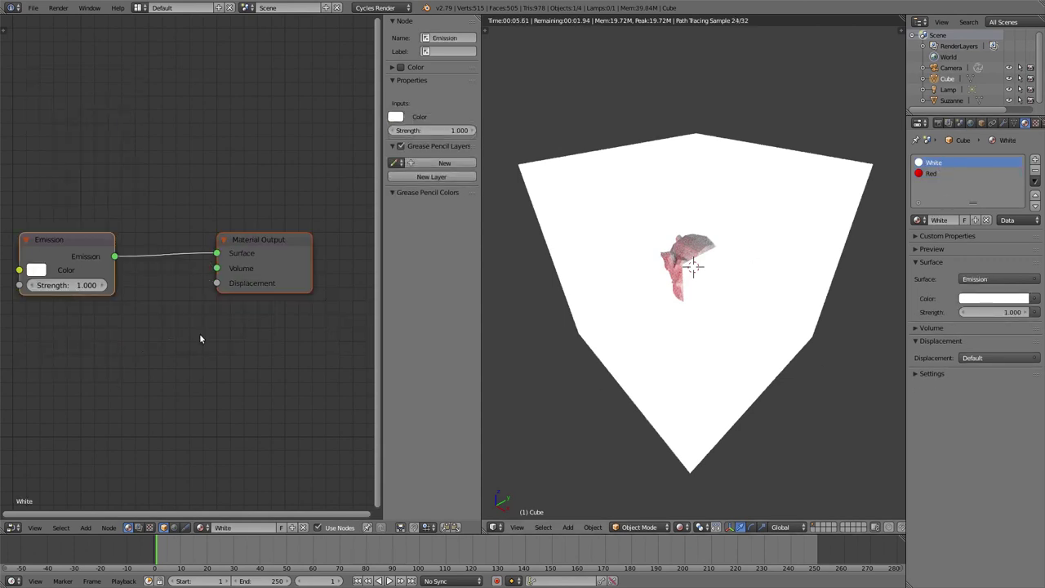
# Add a Transparent BSDF node to the White material, placed below the Emission node.
pyautogui.hotkey('shift', 'a')
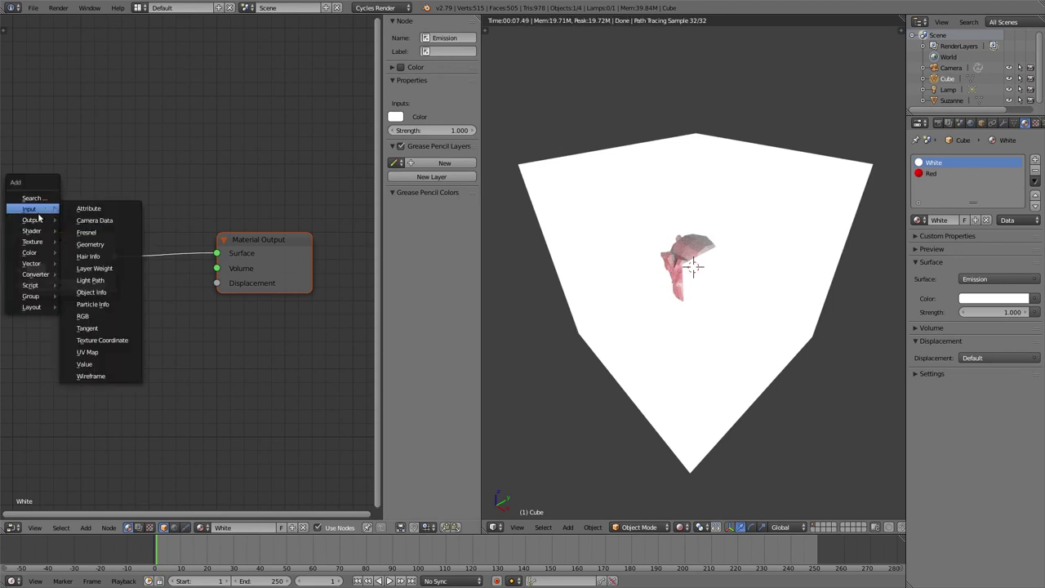
pyautogui.moveTo(33, 232)
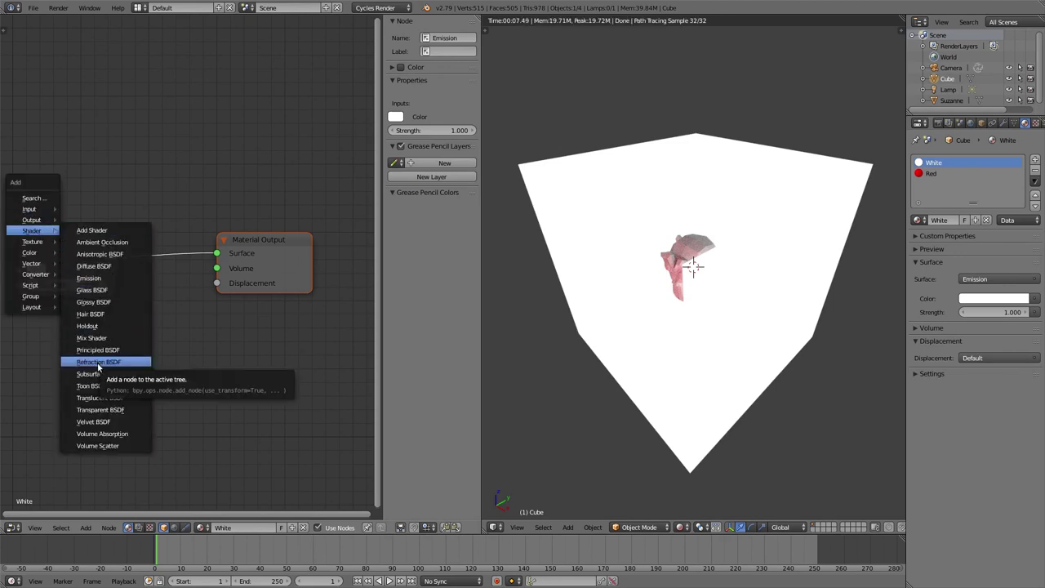
pyautogui.click(103, 410)
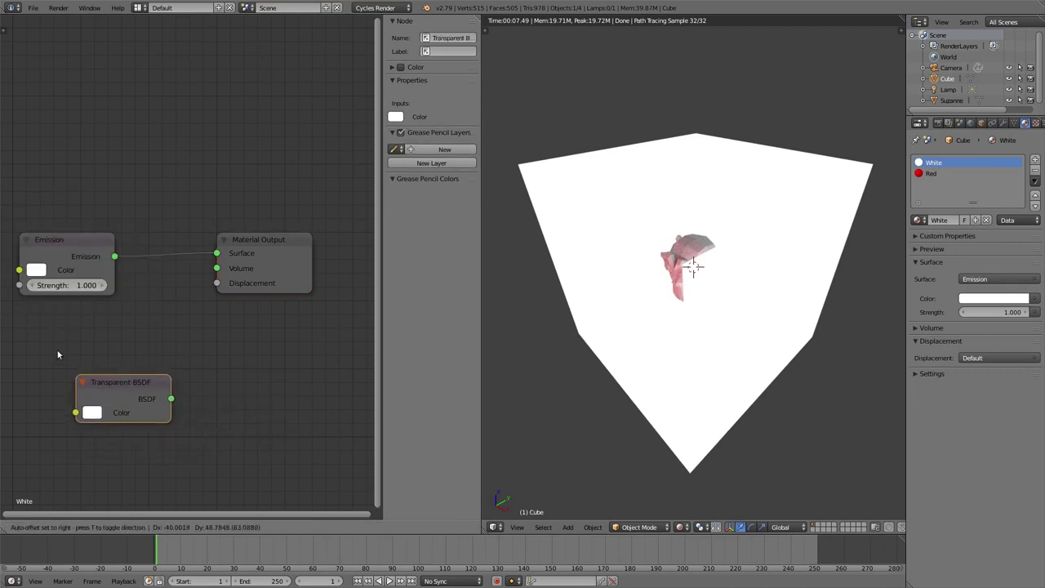
pyautogui.click(15, 323)
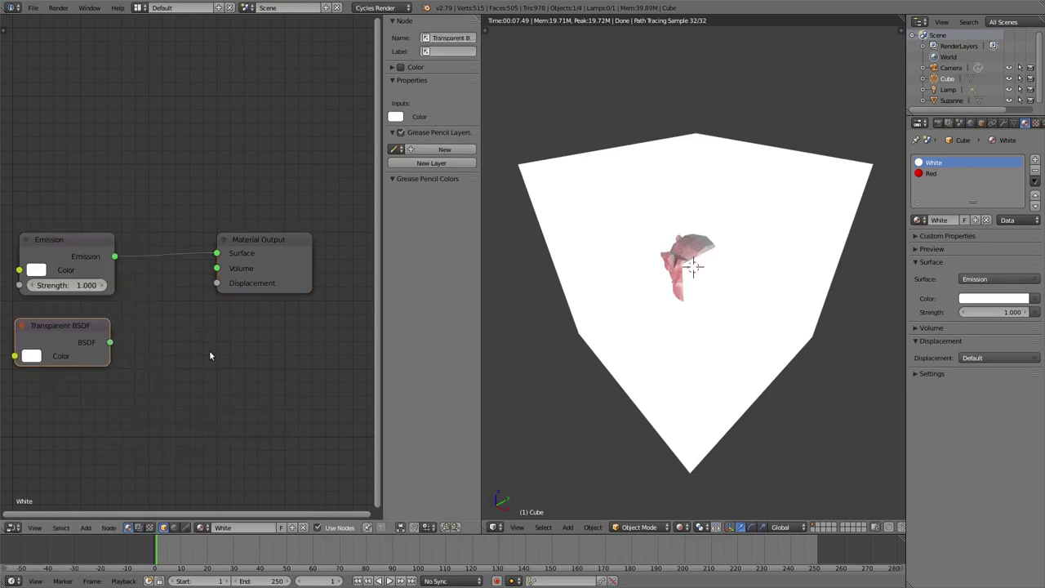
# Insert a Mix Shader (Fac 0.500) between Emission and the output, with Transparent BSDF in its second Shader input.
pyautogui.hotkey('shift', 'a')
pyautogui.moveTo(211, 353)
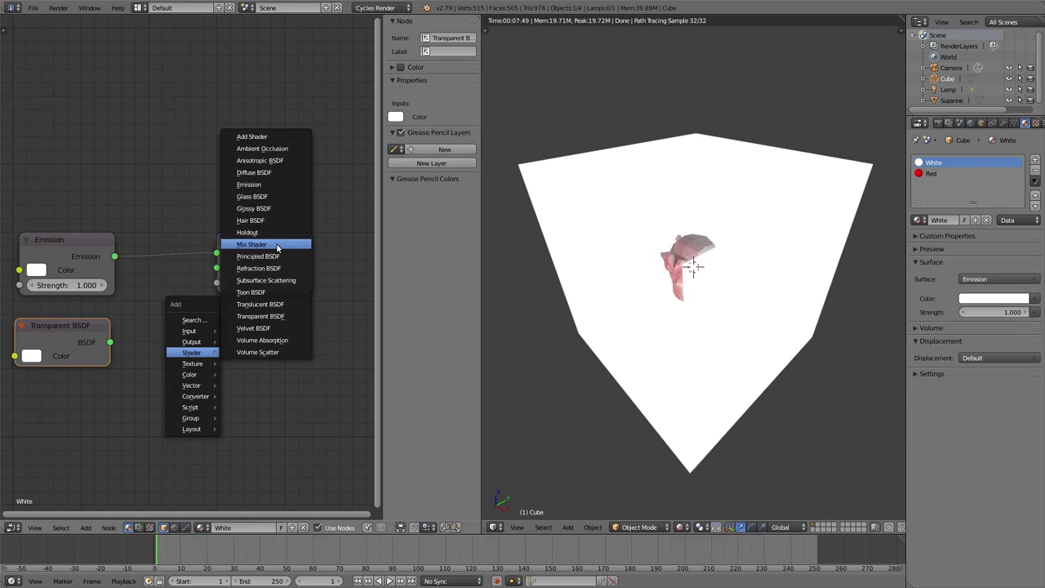
pyautogui.click(294, 245)
pyautogui.click(166, 239)
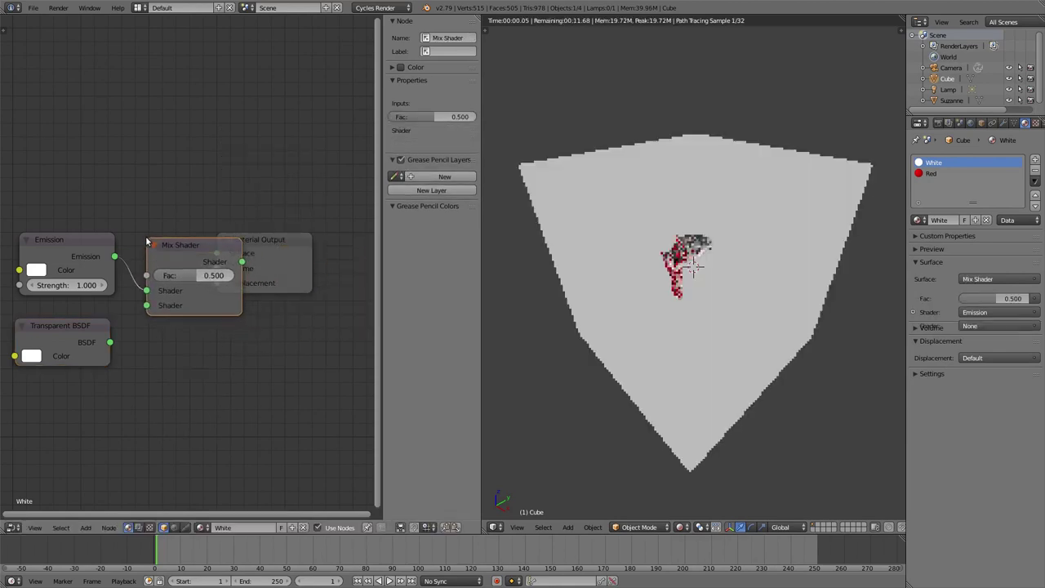
pyautogui.moveTo(110, 342); pyautogui.dragTo(169, 306)
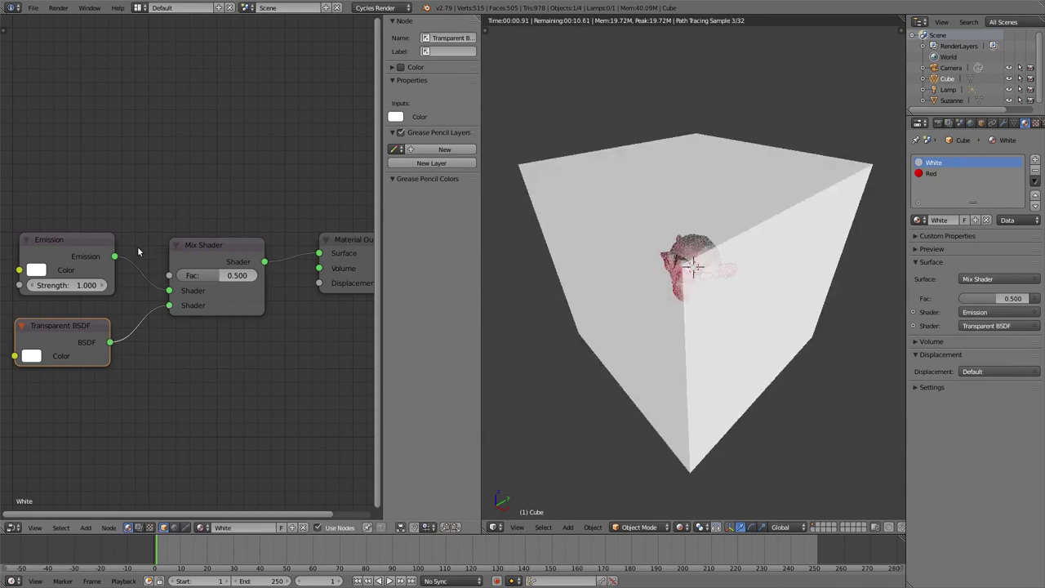
pyautogui.hotkey('shift', 'a')
pyautogui.moveTo(69, 164)
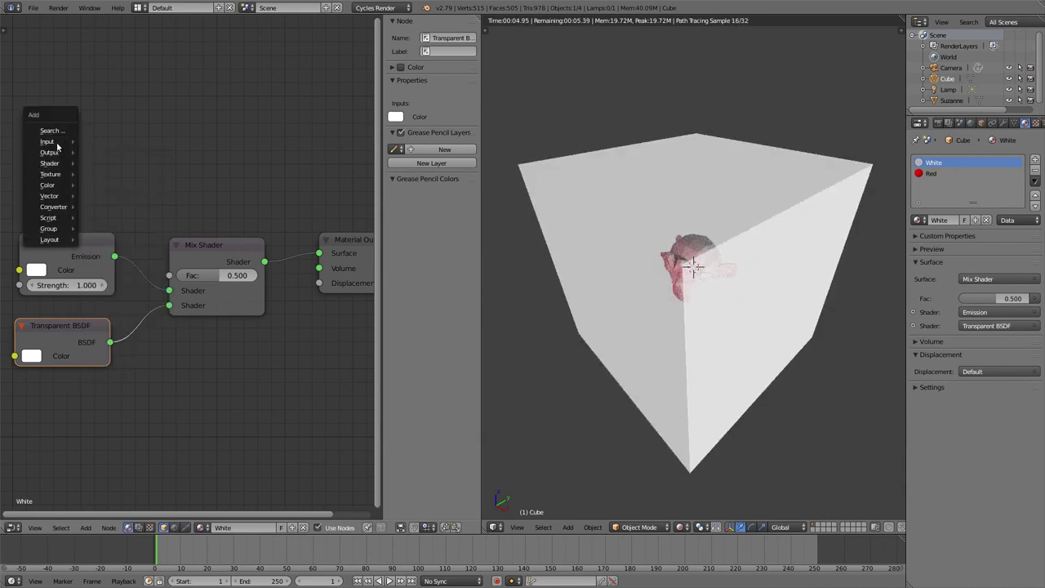
# Add a Geometry node and wire its Backfacing output to the Mix Shader Fac, then view the cube from the front.
pyautogui.moveTo(56, 144)
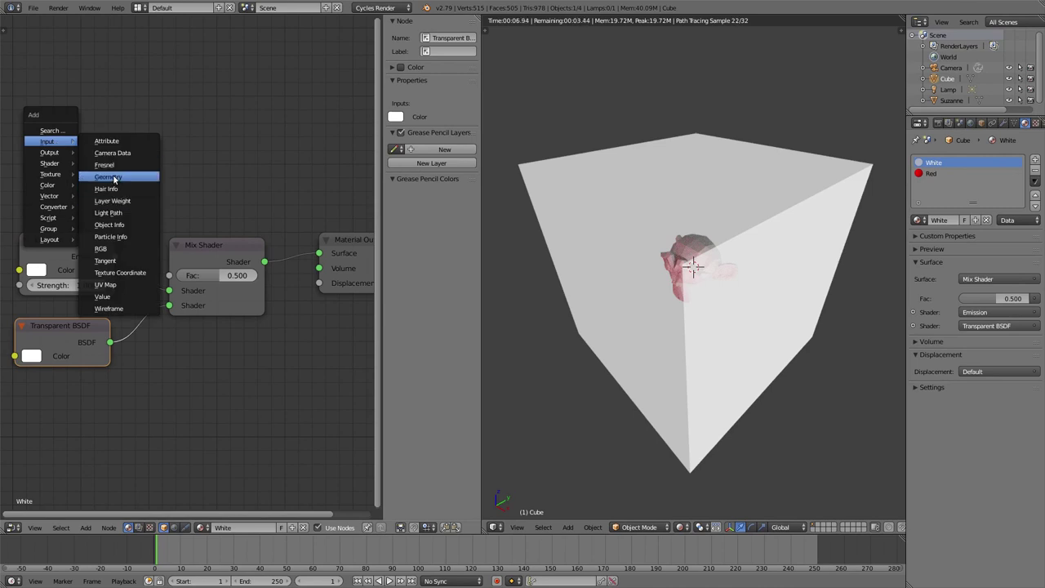
pyautogui.click(108, 176)
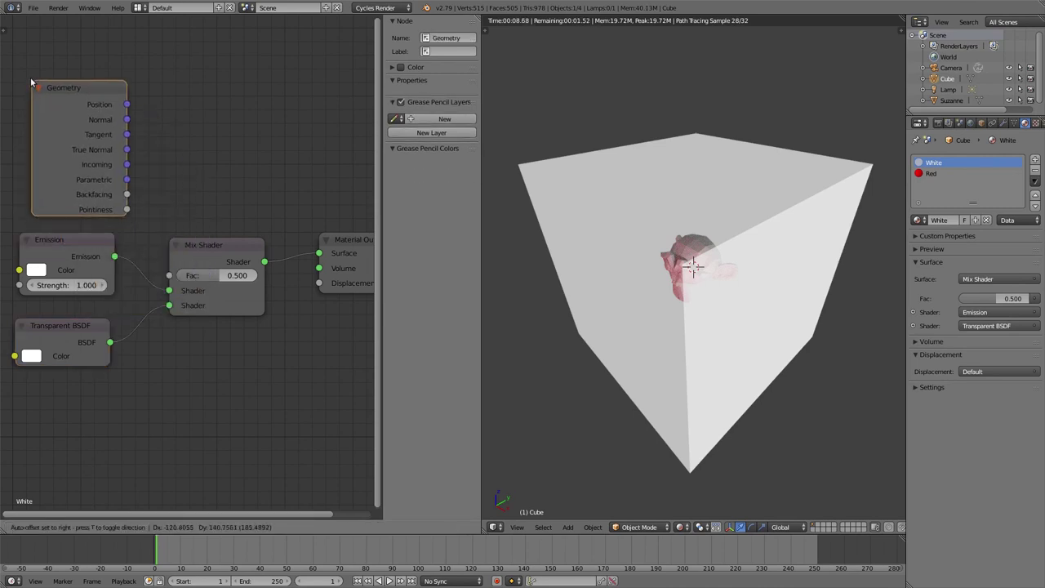
pyautogui.click(76, 132)
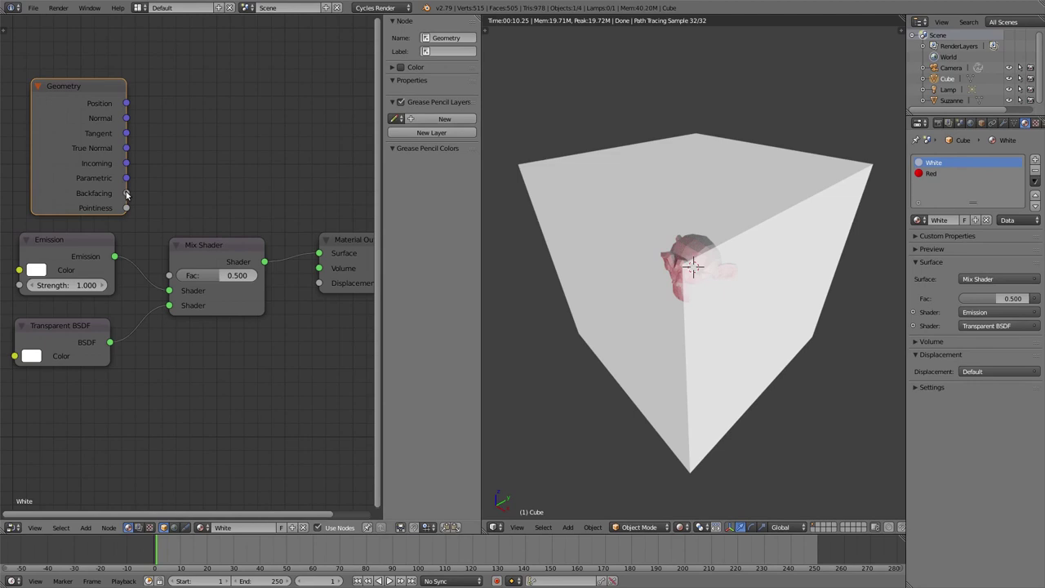
pyautogui.moveTo(126, 193); pyautogui.dragTo(171, 283)
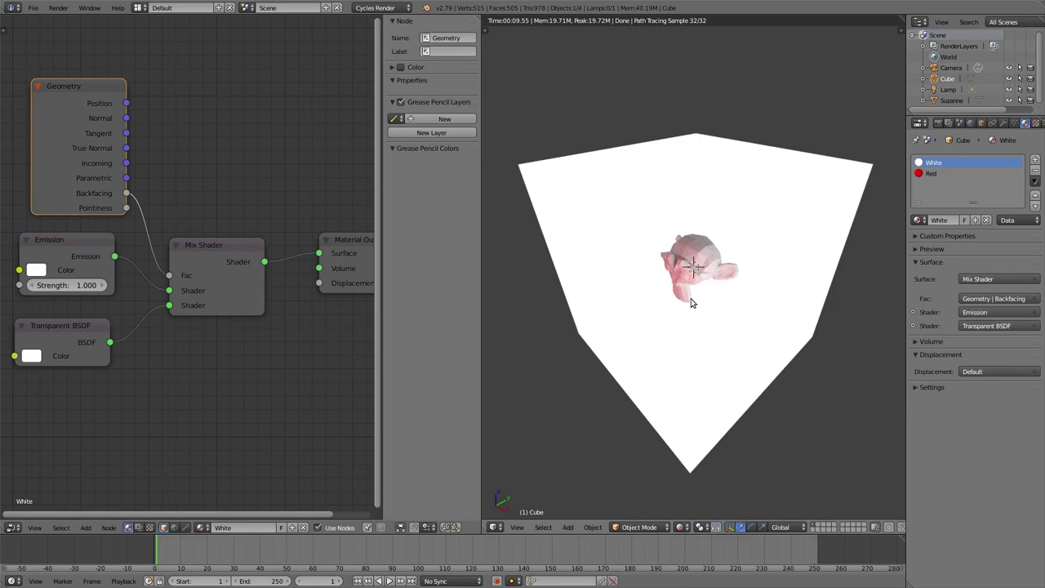
pyautogui.moveTo(698, 305); pyautogui.dragTo(661, 311, button='middle')
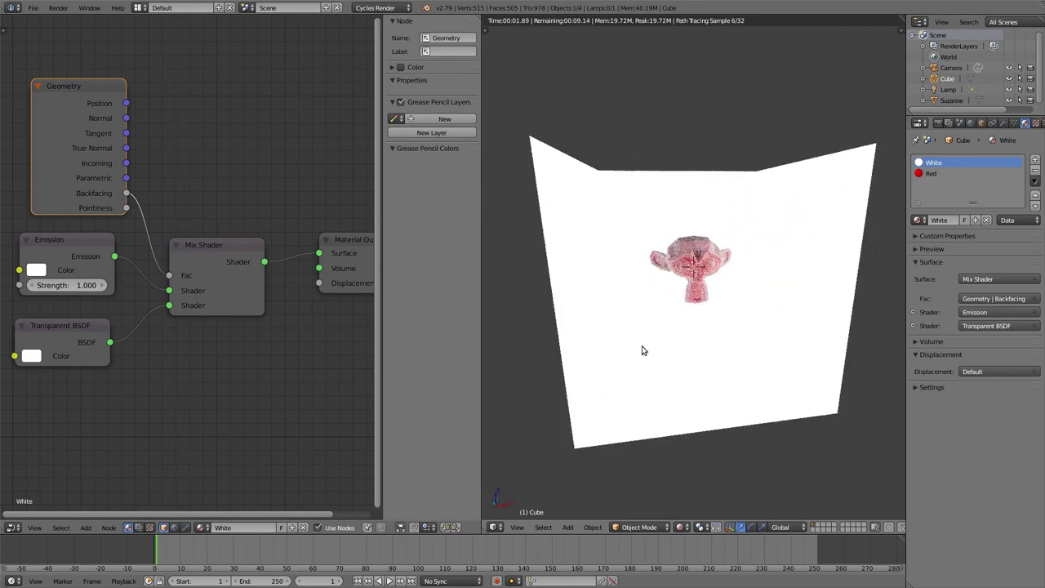